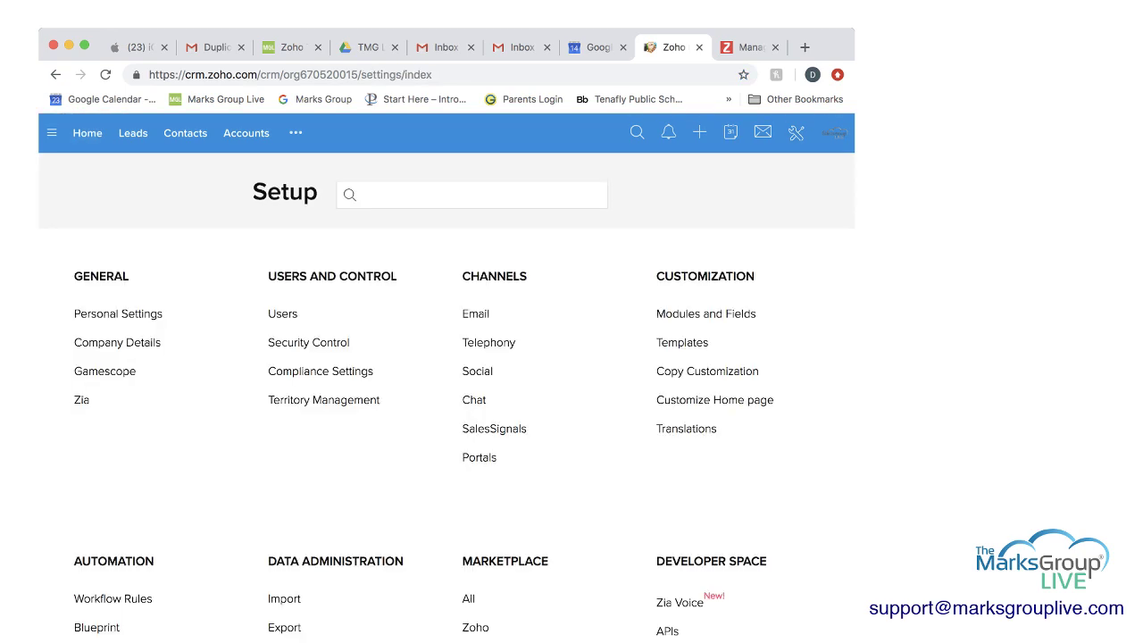
# Step: From user management settings, go to Groups and start a new group
pyautogui.click(282, 314)
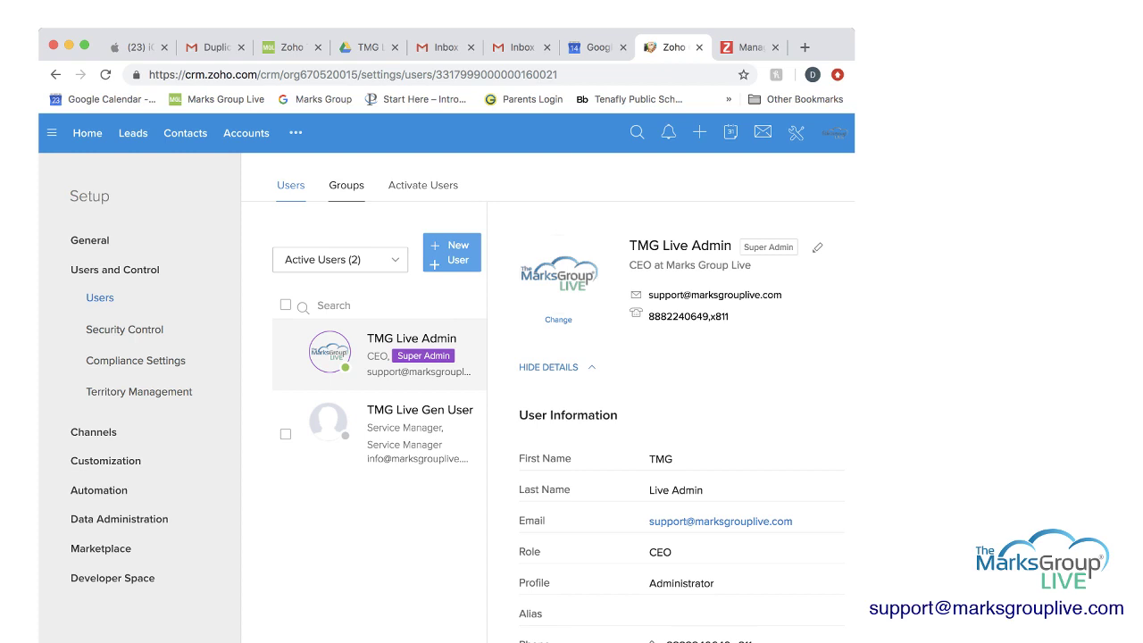
pyautogui.click(347, 184)
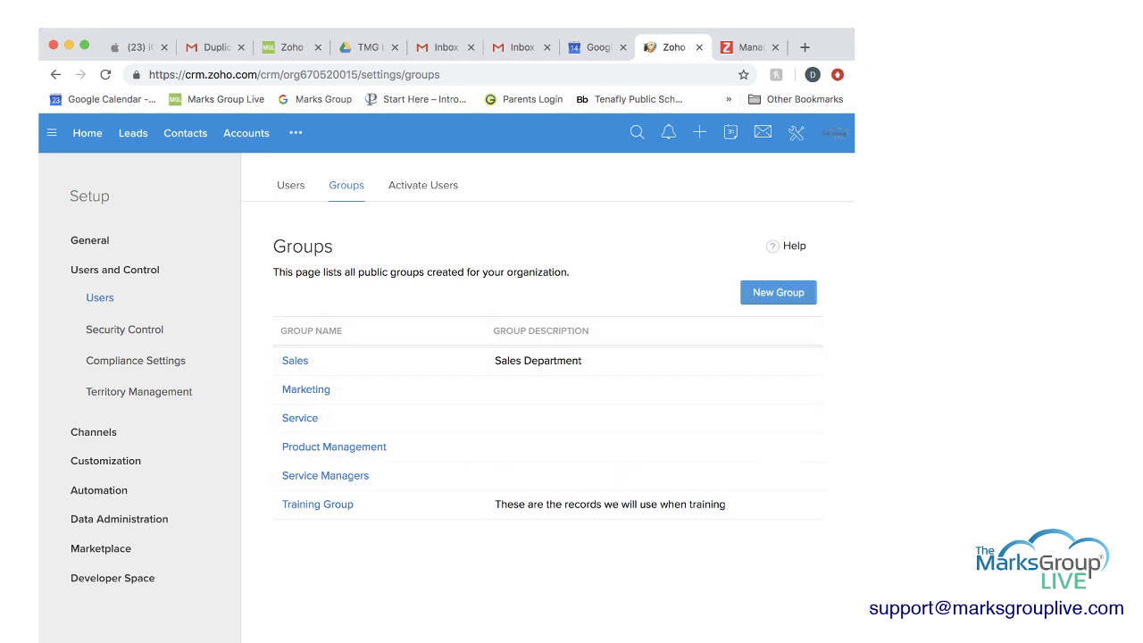
pyautogui.click(777, 292)
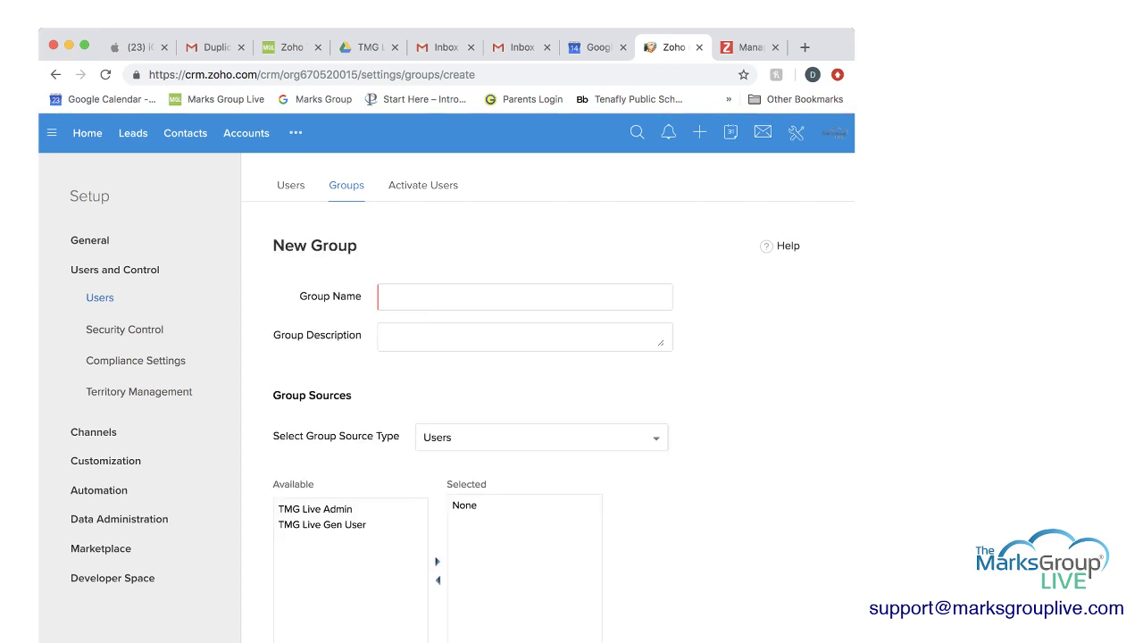
# Step: Enter group name 'Deal A Team' and description 'Everyone involved with Deal A'
pyautogui.click(524, 297)
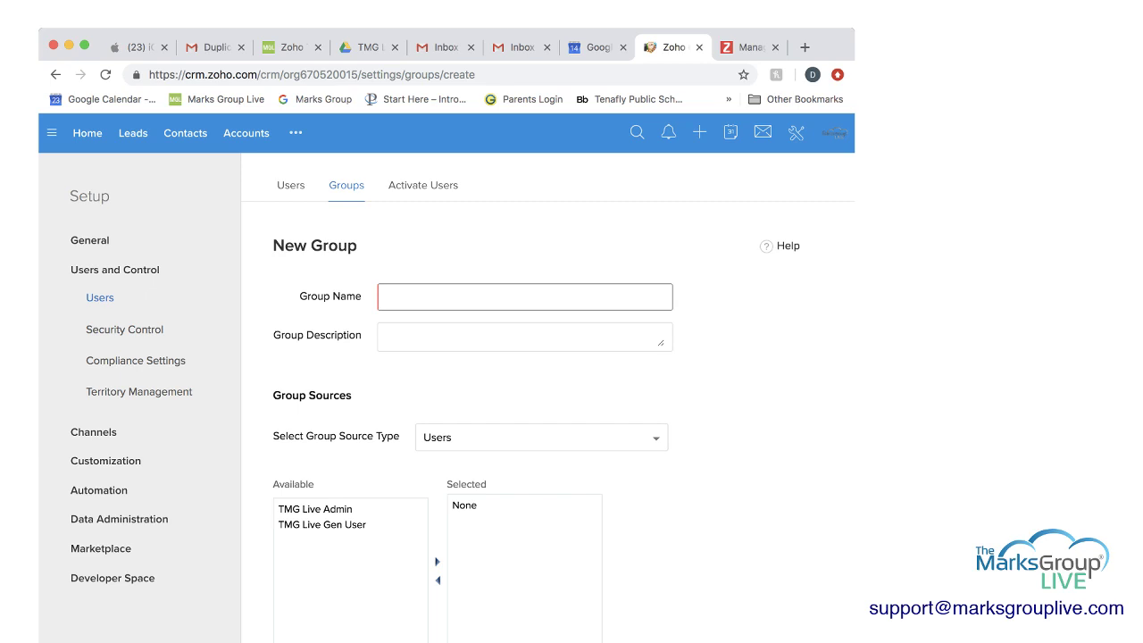
pyautogui.write('Dea')
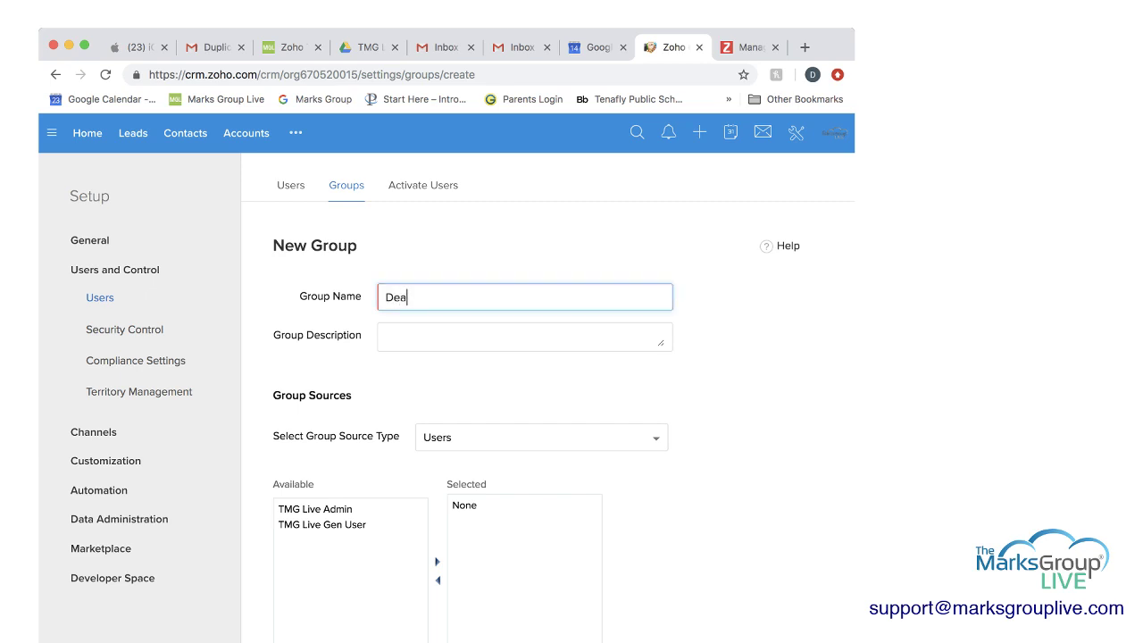
pyautogui.write('l A Team')
pyautogui.click(524, 336)
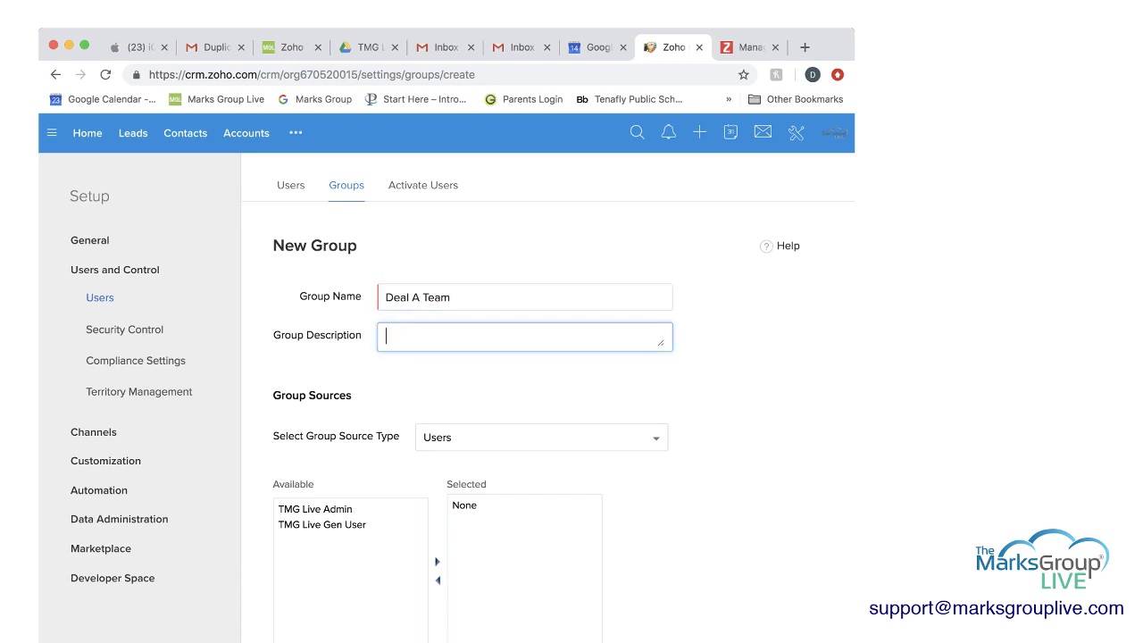
pyautogui.write('Everyone involved with Deal A')
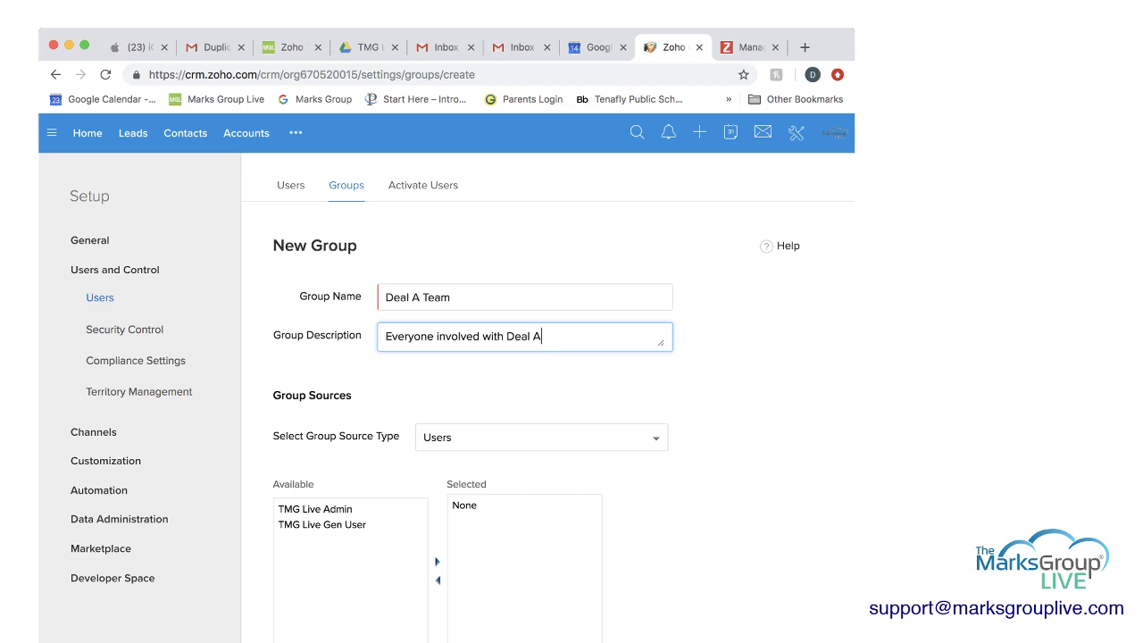
# Step: Add the general user and, from Roles, the Salesperson role to the group's members
pyautogui.click(321, 524)
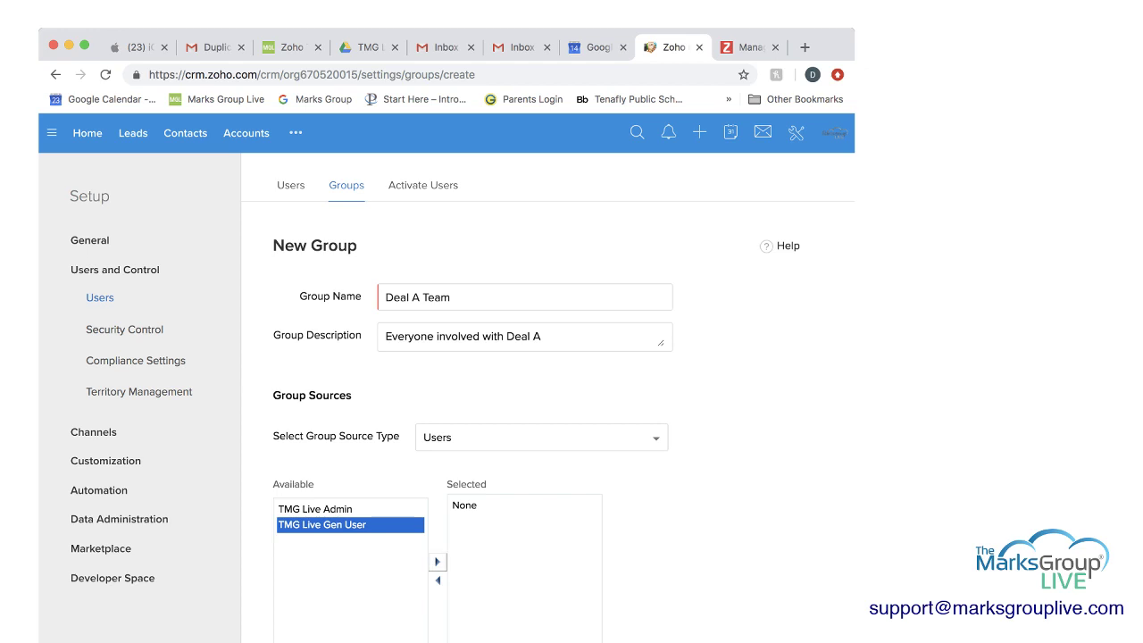
pyautogui.click(436, 560)
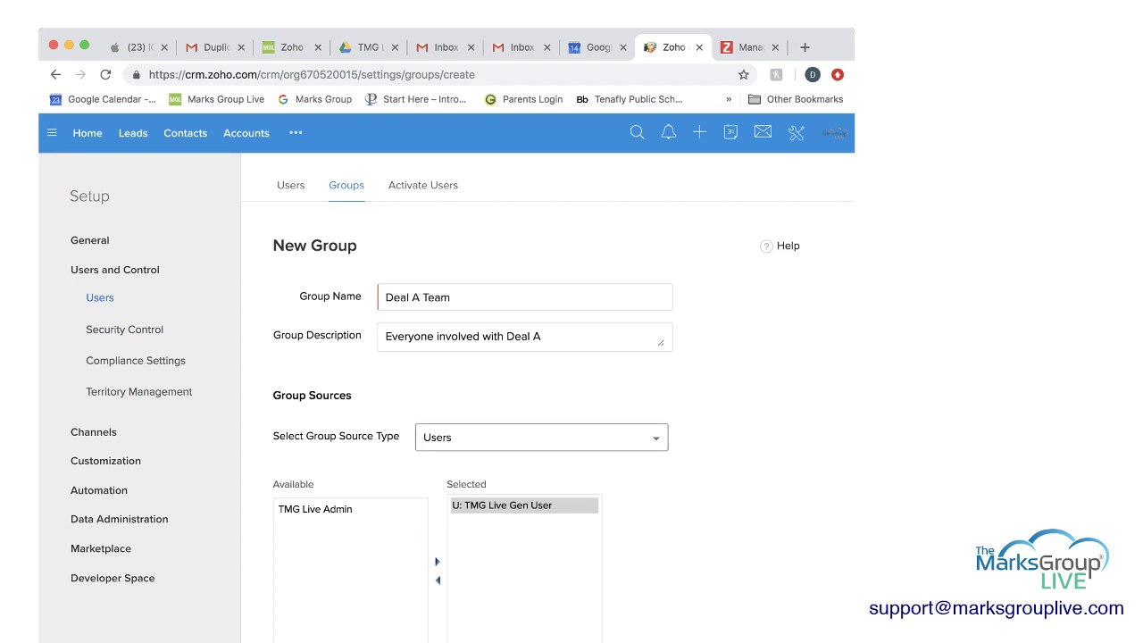
pyautogui.click(535, 437)
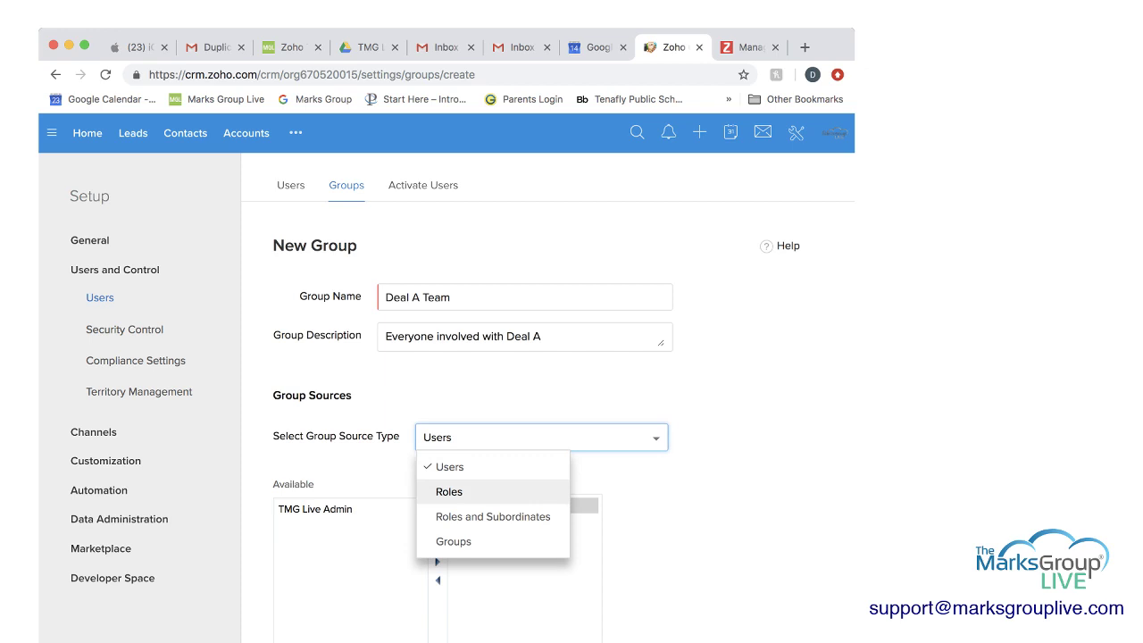
pyautogui.click(449, 492)
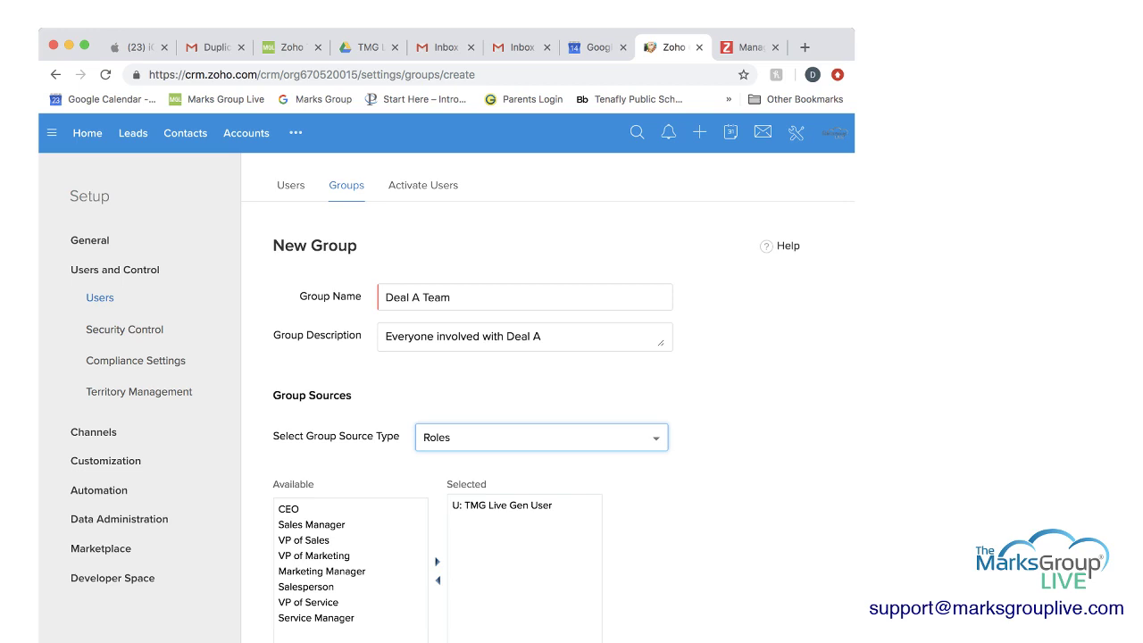
pyautogui.click(304, 586)
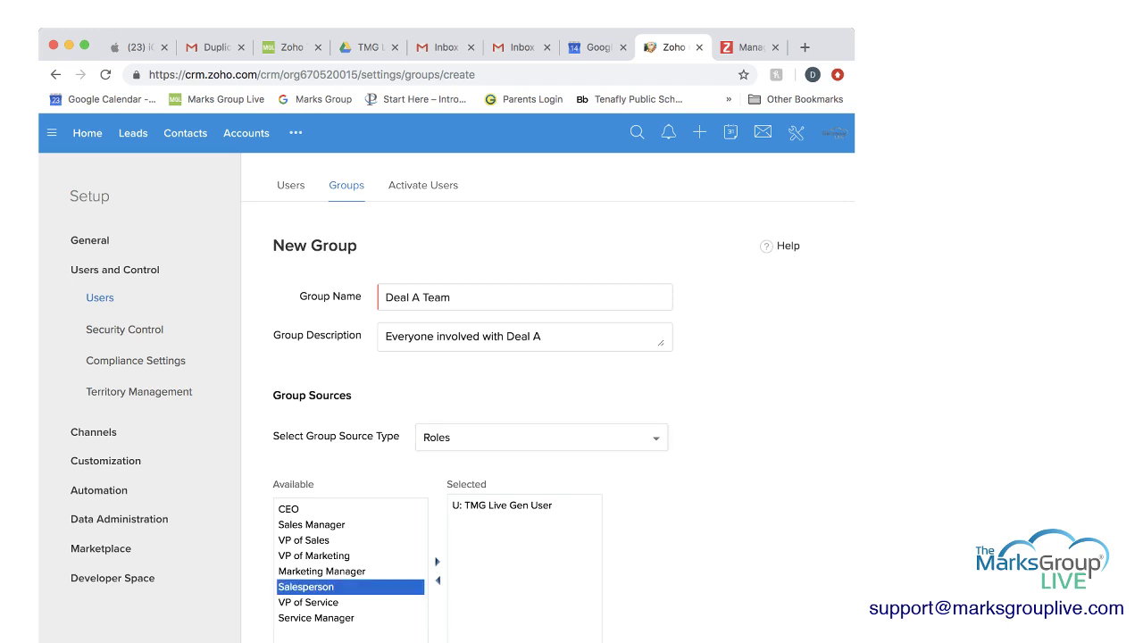
pyautogui.click(437, 561)
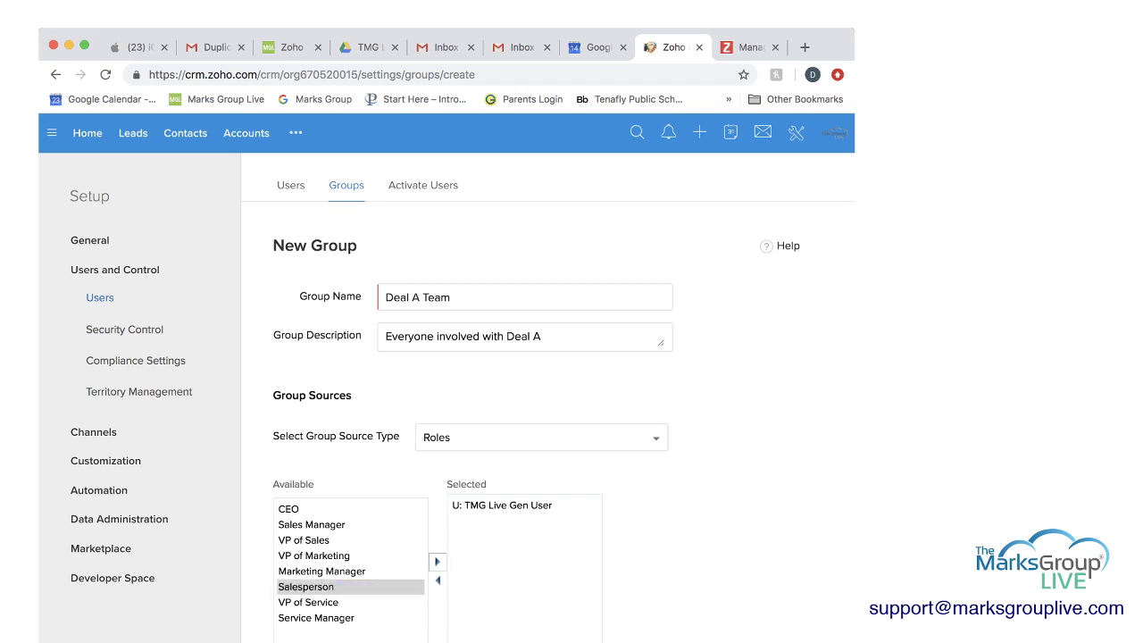
pyautogui.click(500, 436)
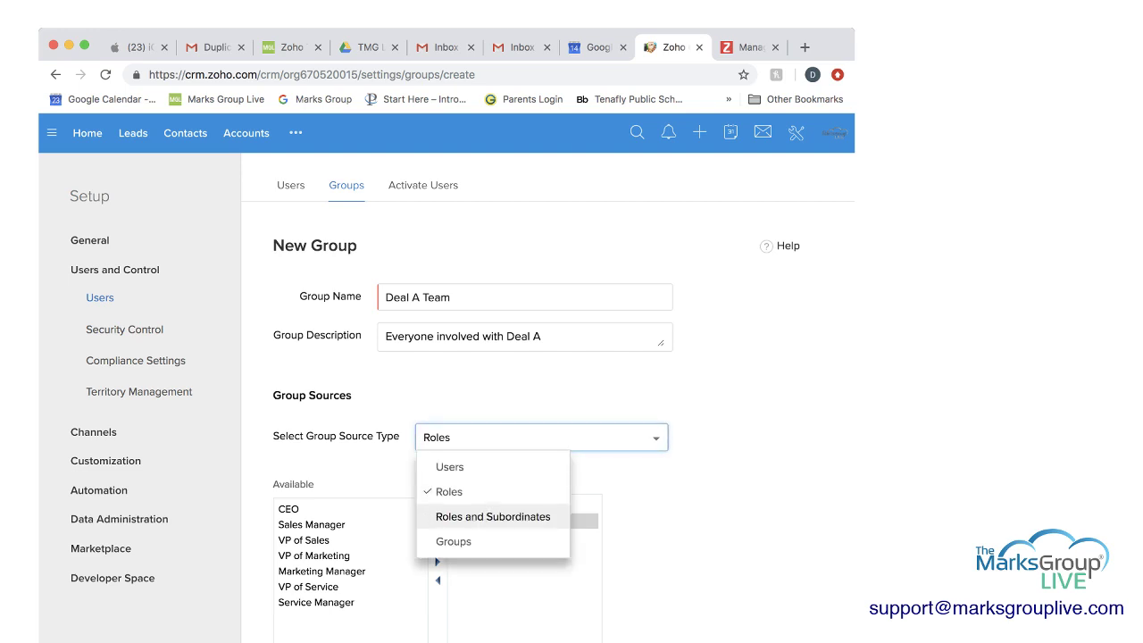
# Step: Add VP of Sales under Roles and Subordinates and the Sales group as members
pyautogui.click(493, 516)
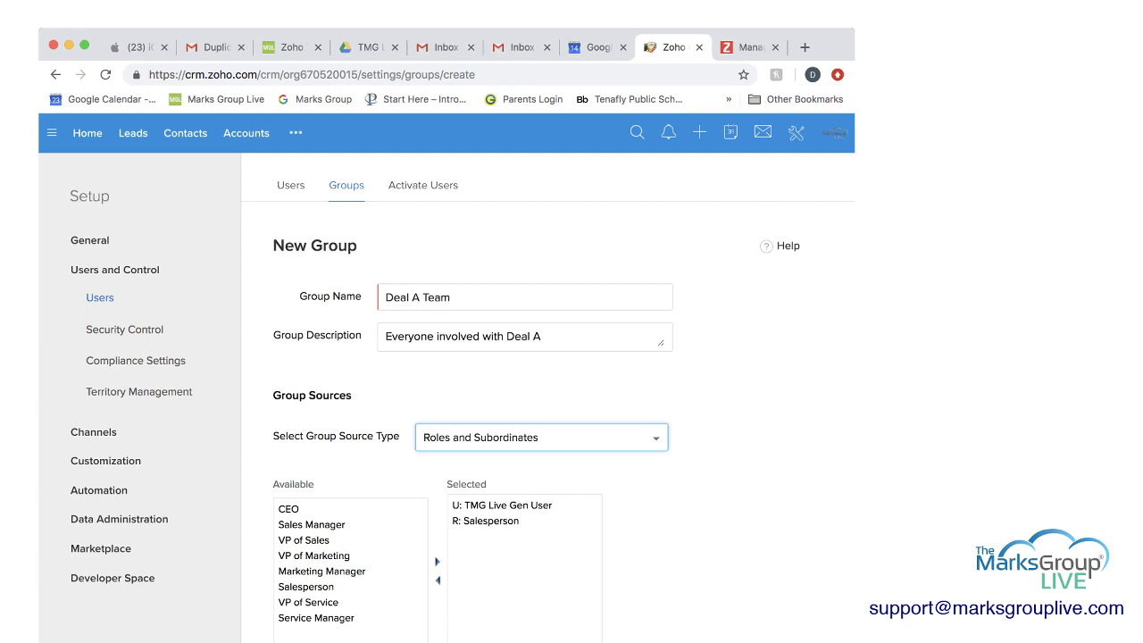
pyautogui.click(303, 540)
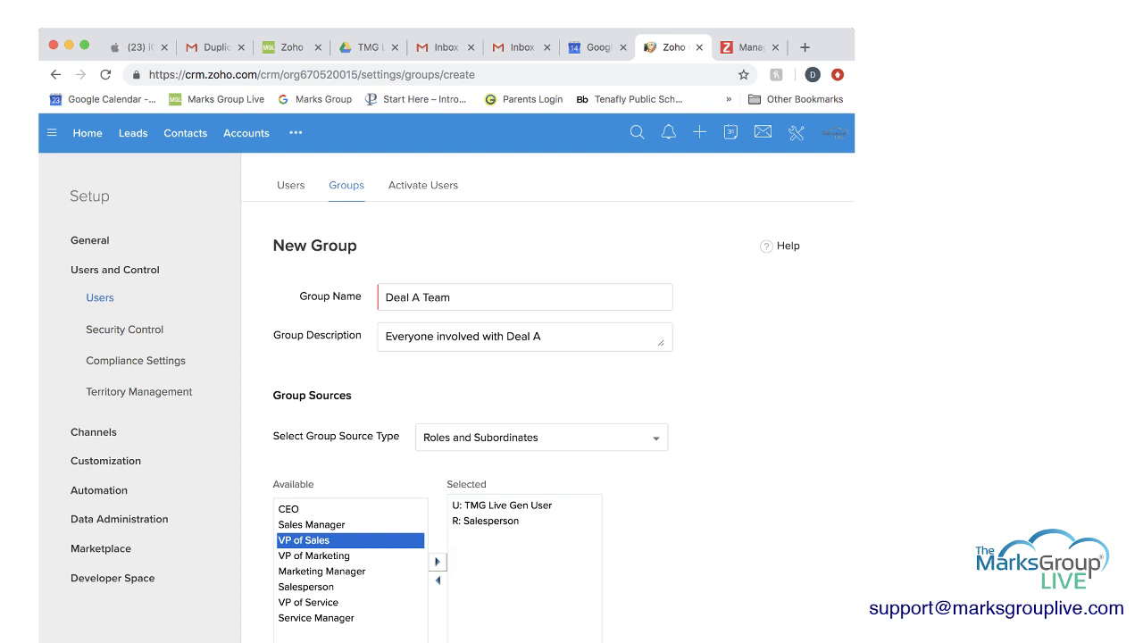
pyautogui.click(437, 560)
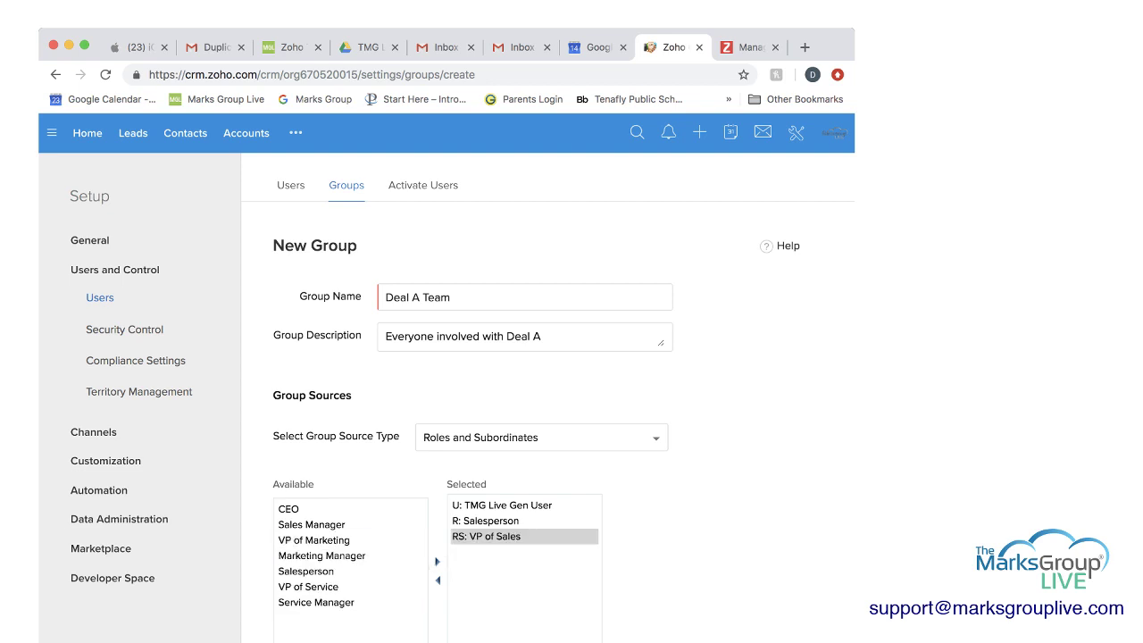
pyautogui.click(541, 437)
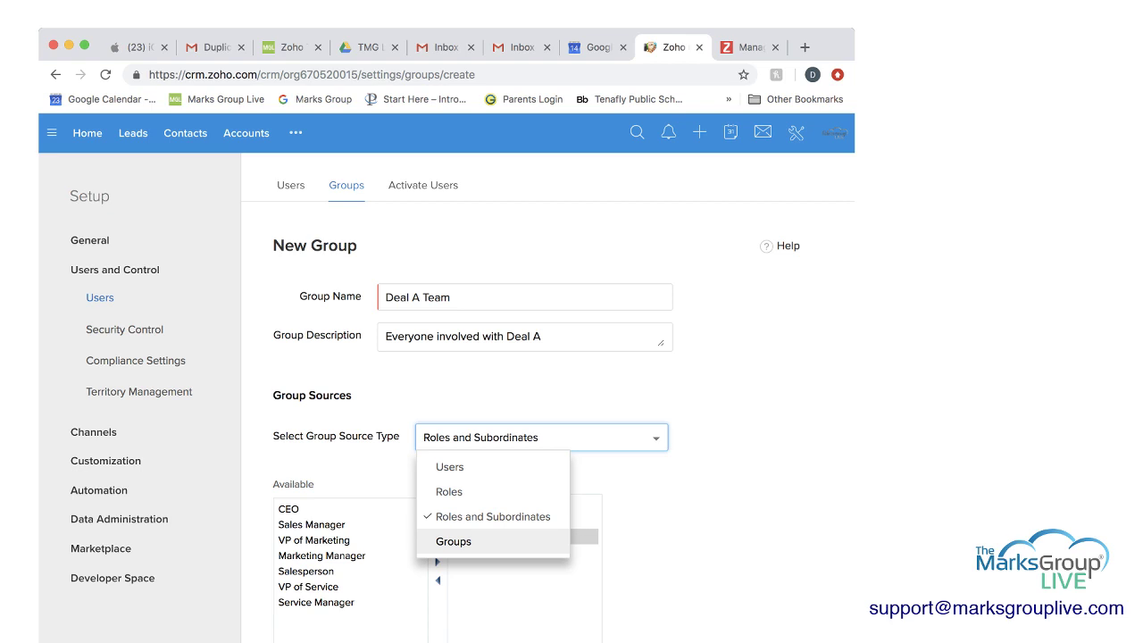
pyautogui.click(453, 541)
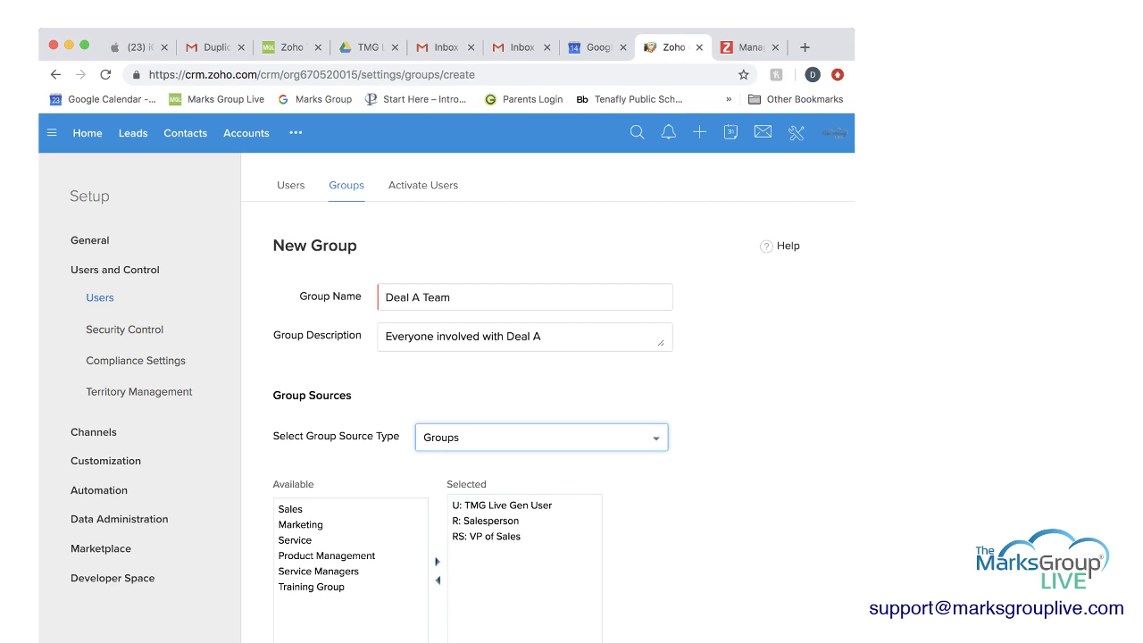
pyautogui.click(304, 509)
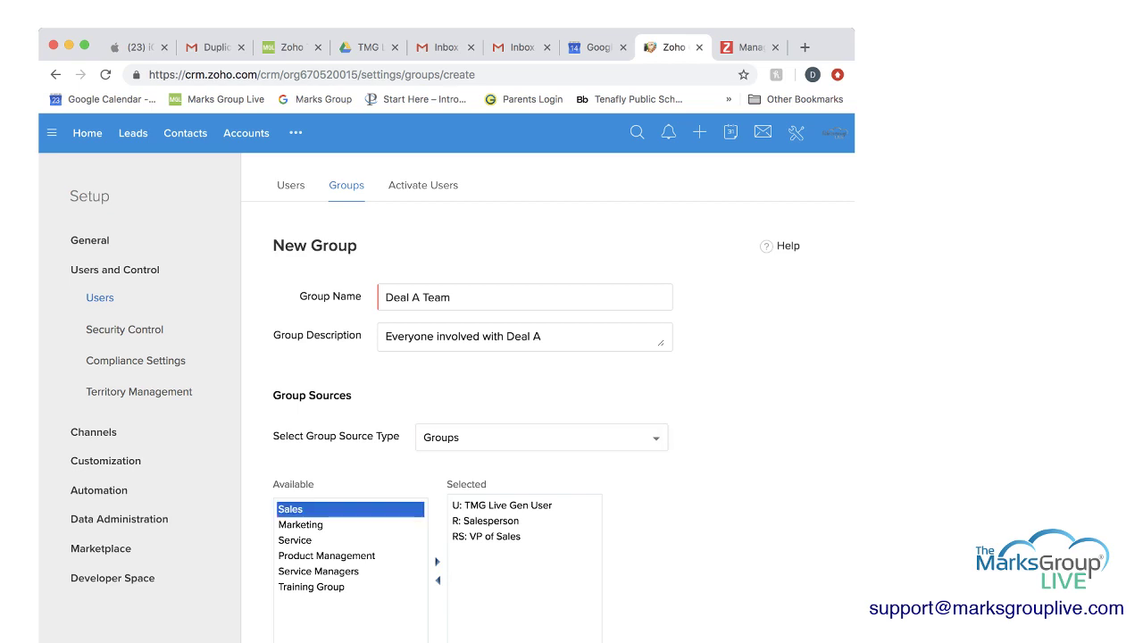
pyautogui.click(437, 560)
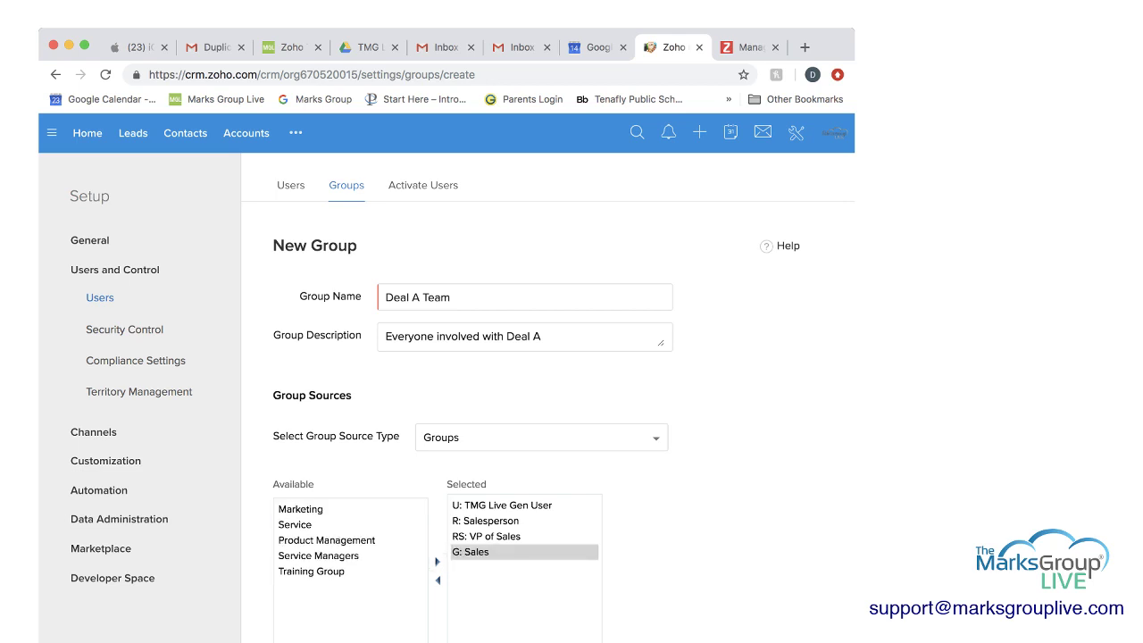
# Step: Save Deal A Team and scroll through its details listing members and group users
pyautogui.scroll(-2, 563, 421)
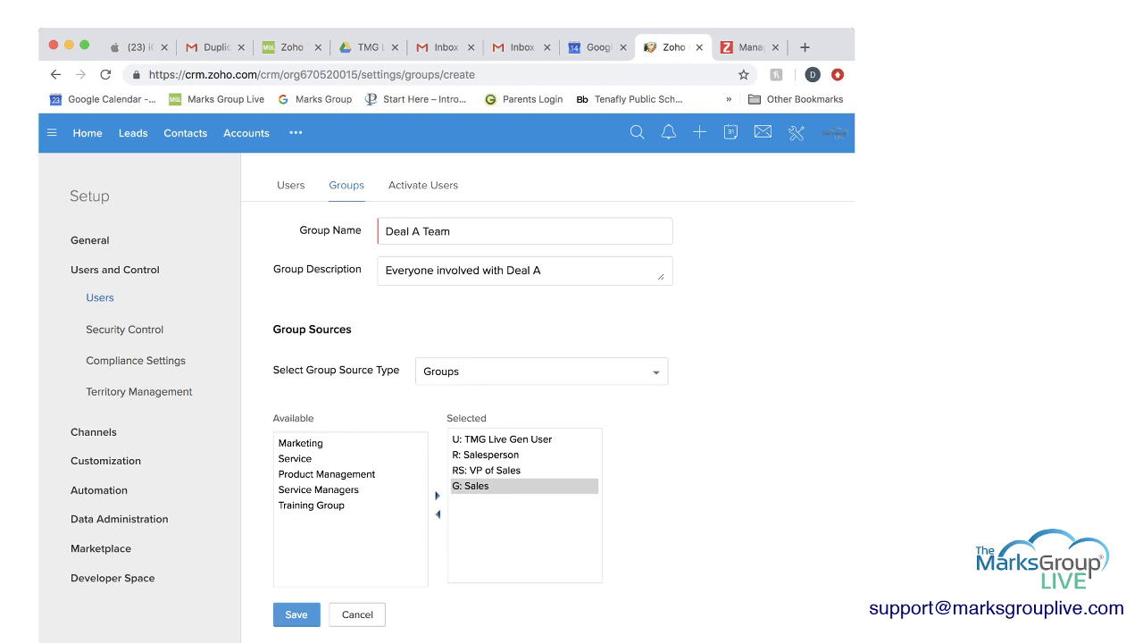
pyautogui.click(295, 614)
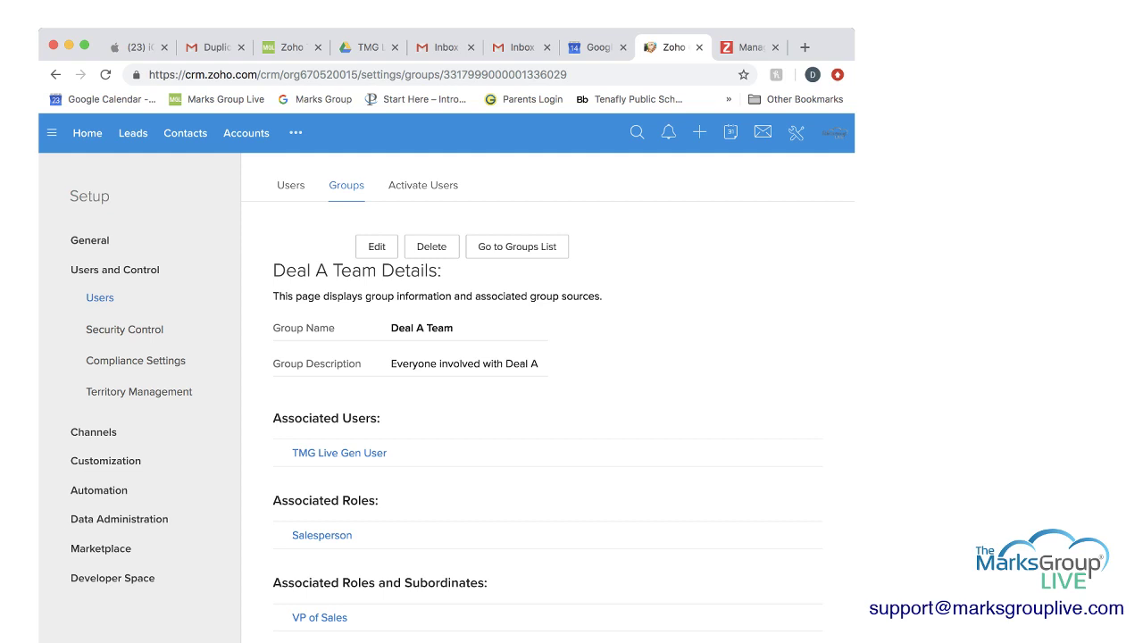
pyautogui.scroll(-1, 562, 428)
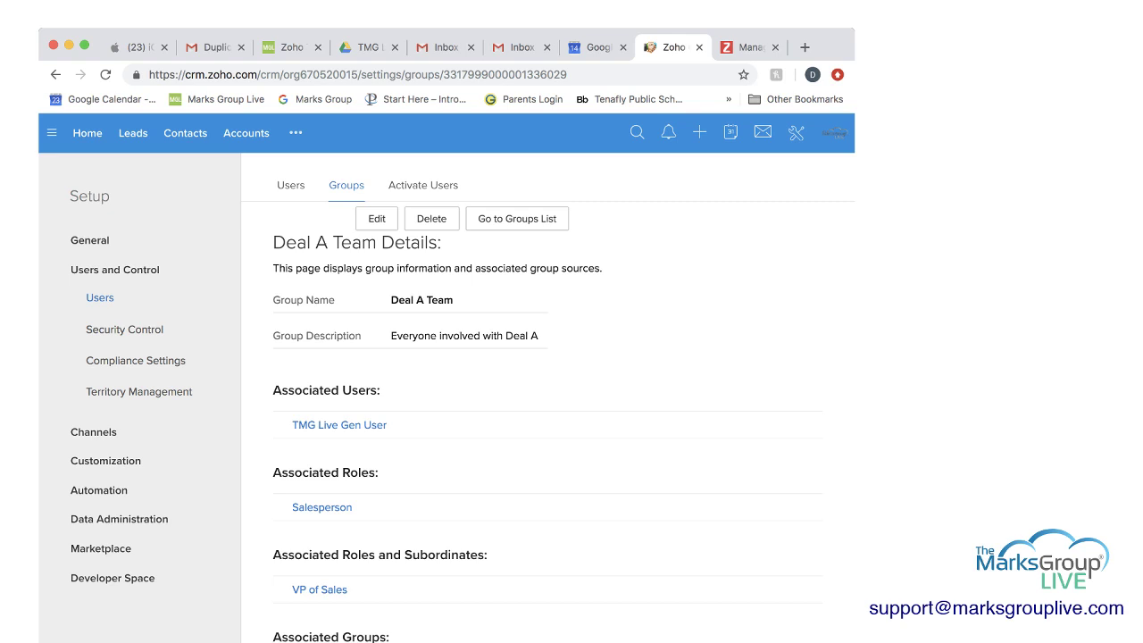
pyautogui.scroll(-3, 547, 402)
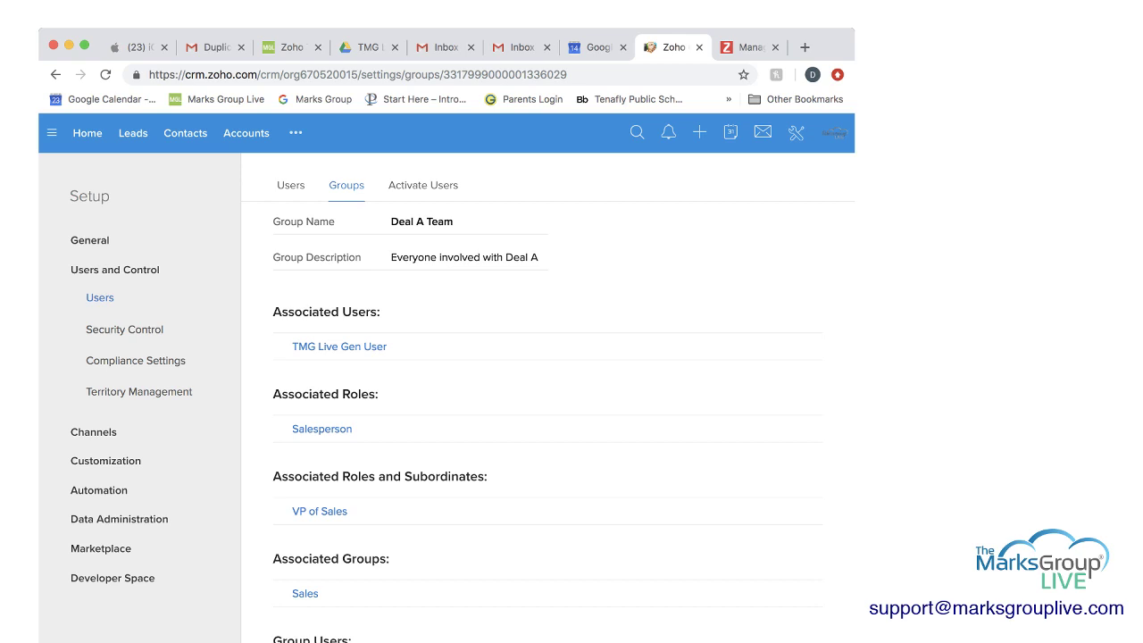
pyautogui.scroll(-4, 547, 419)
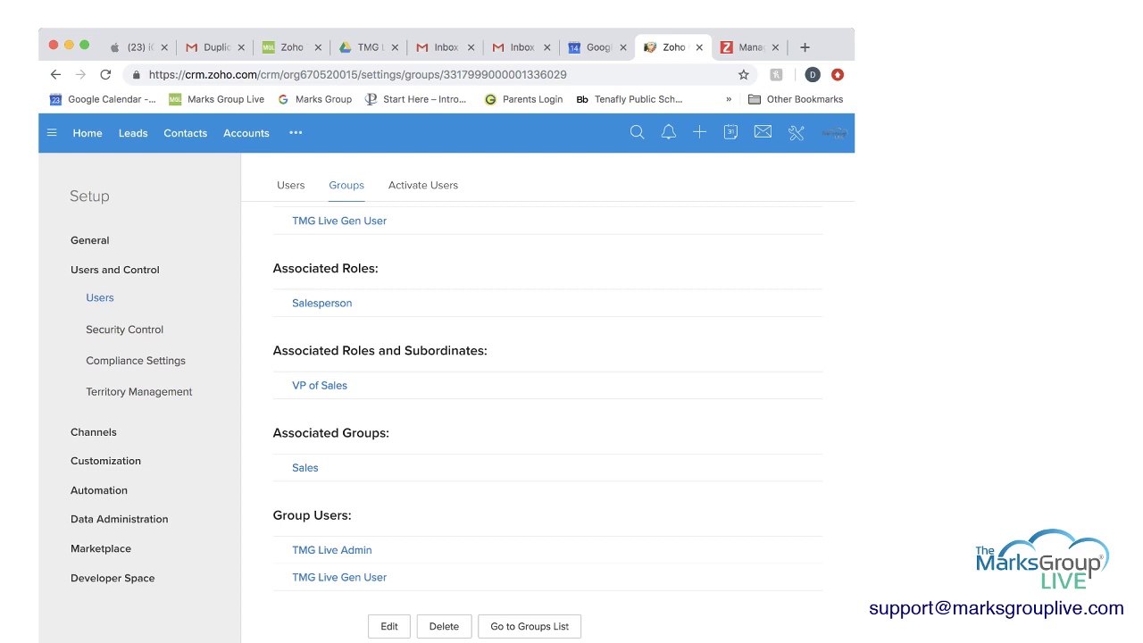
pyautogui.scroll(1, 546, 419)
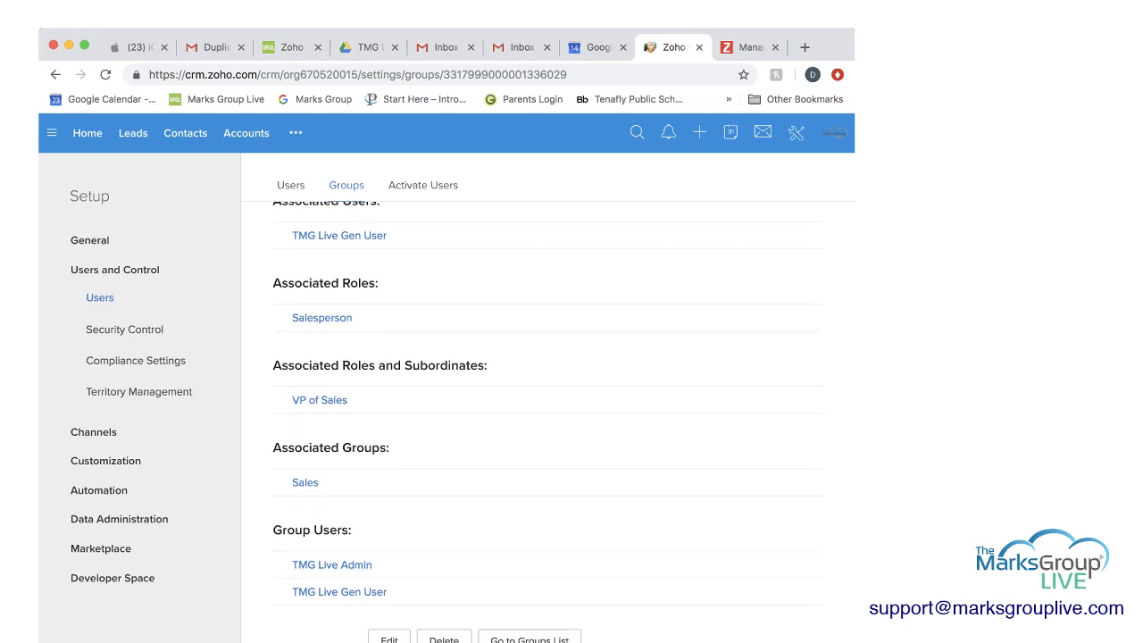
pyautogui.scroll(1, 547, 419)
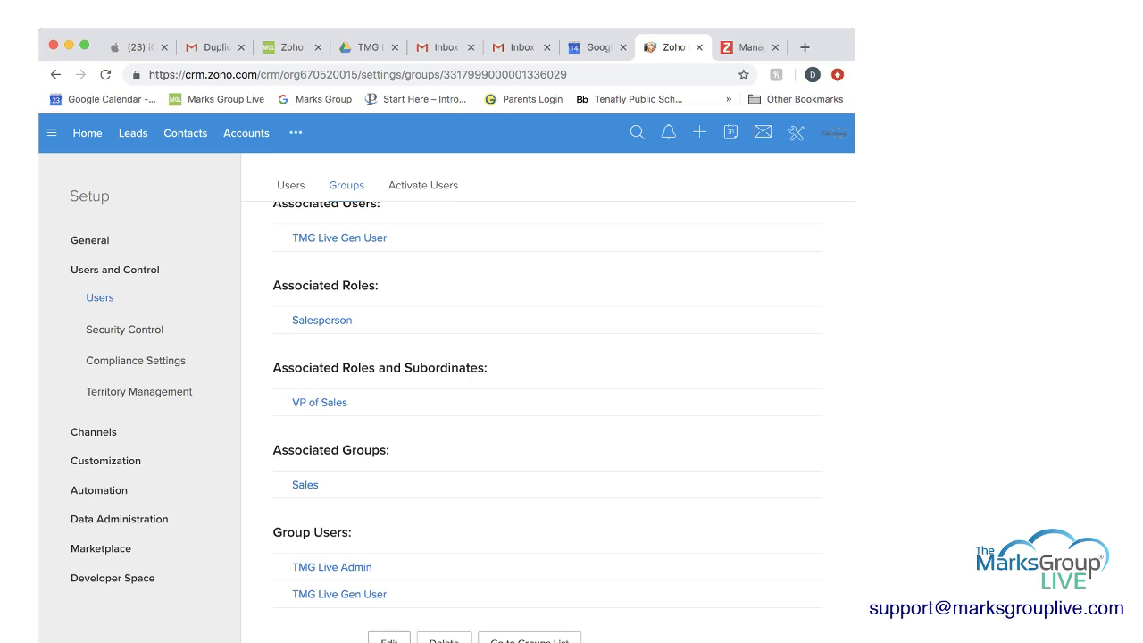
# Step: Edit Deal A Team, delete the R : Salesperson member, and save the group
pyautogui.click(389, 640)
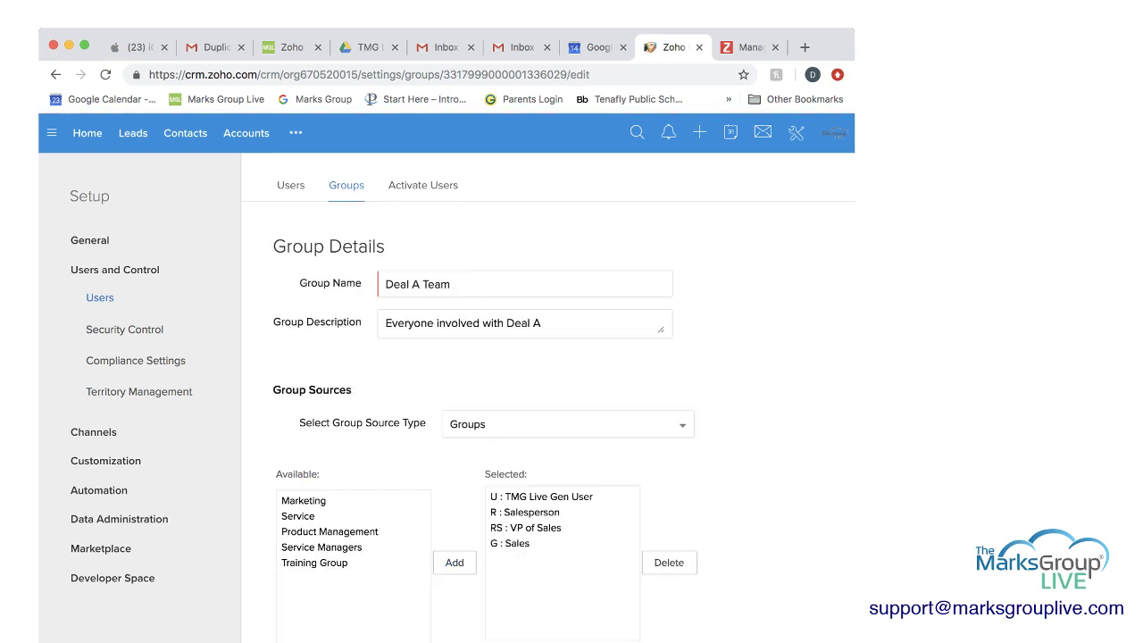
pyautogui.click(531, 511)
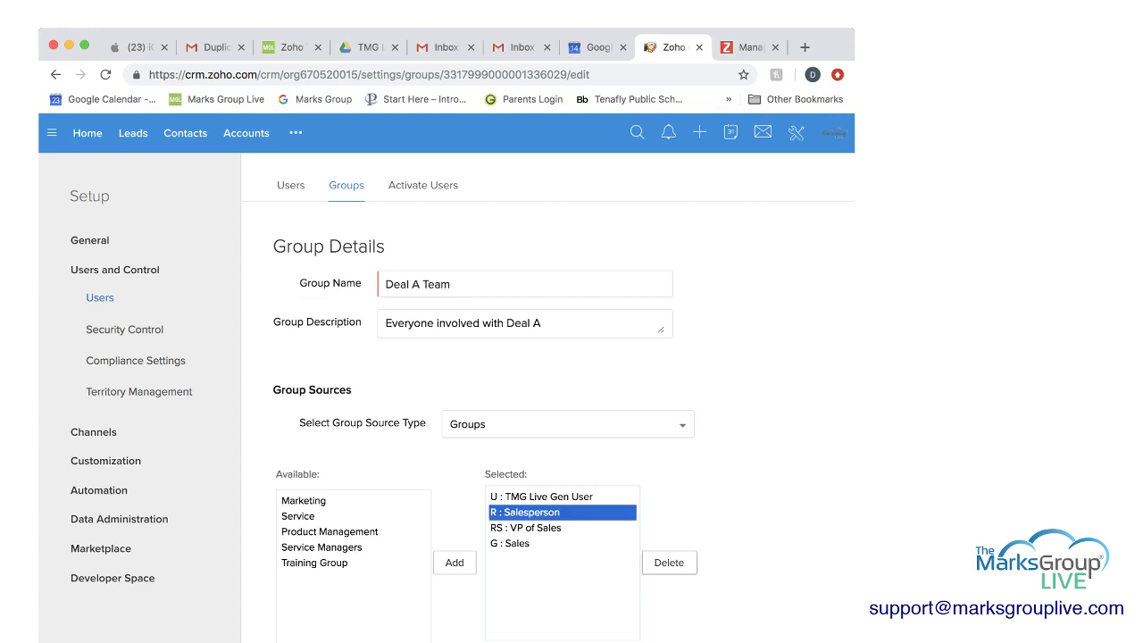
pyautogui.click(669, 562)
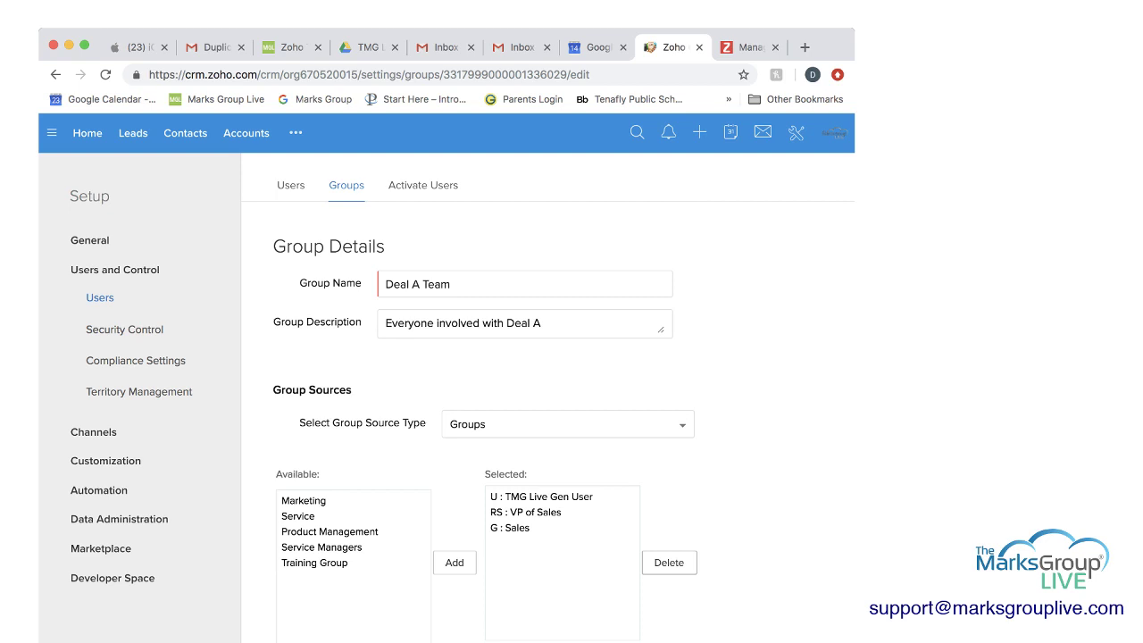
pyautogui.scroll(-2, 564, 426)
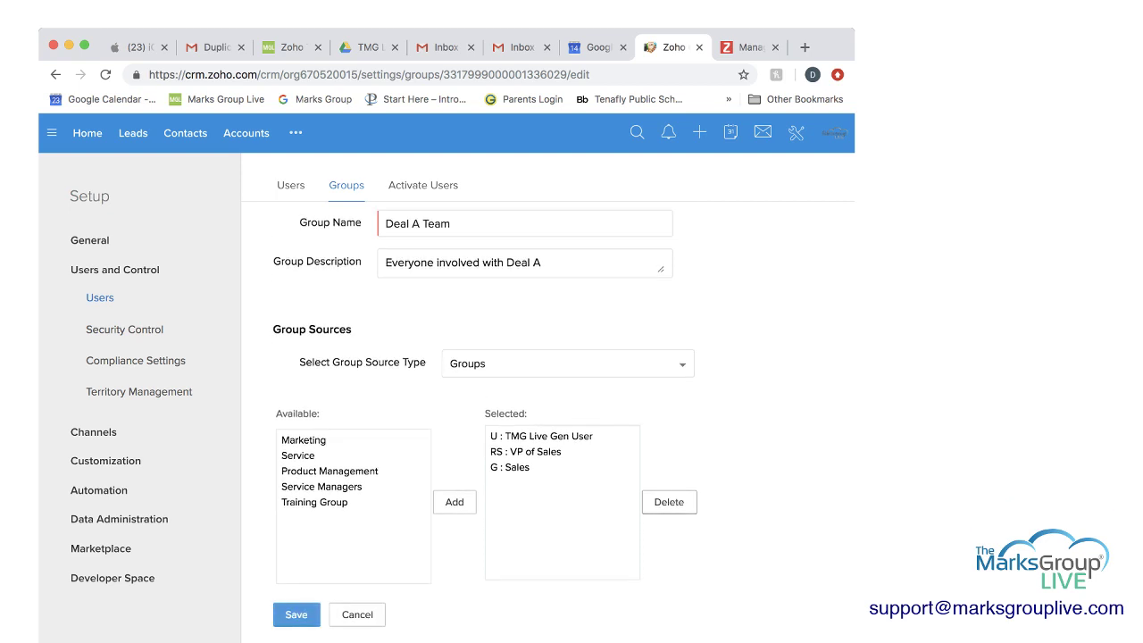
pyautogui.click(296, 614)
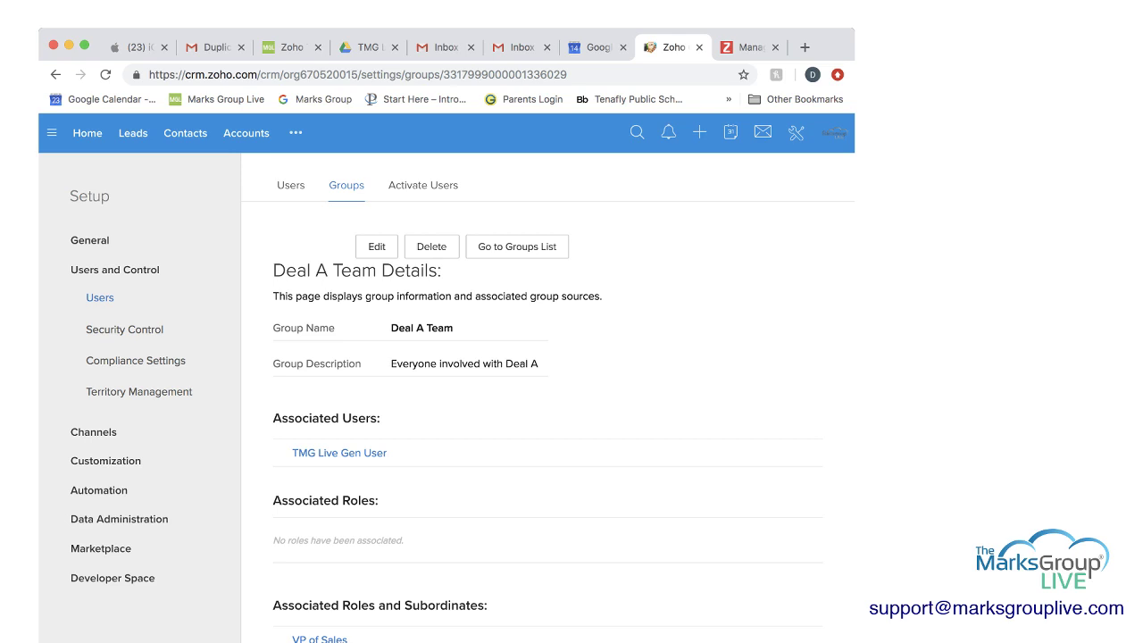
pyautogui.scroll(-4, 546, 402)
pyautogui.scroll(1, 546, 402)
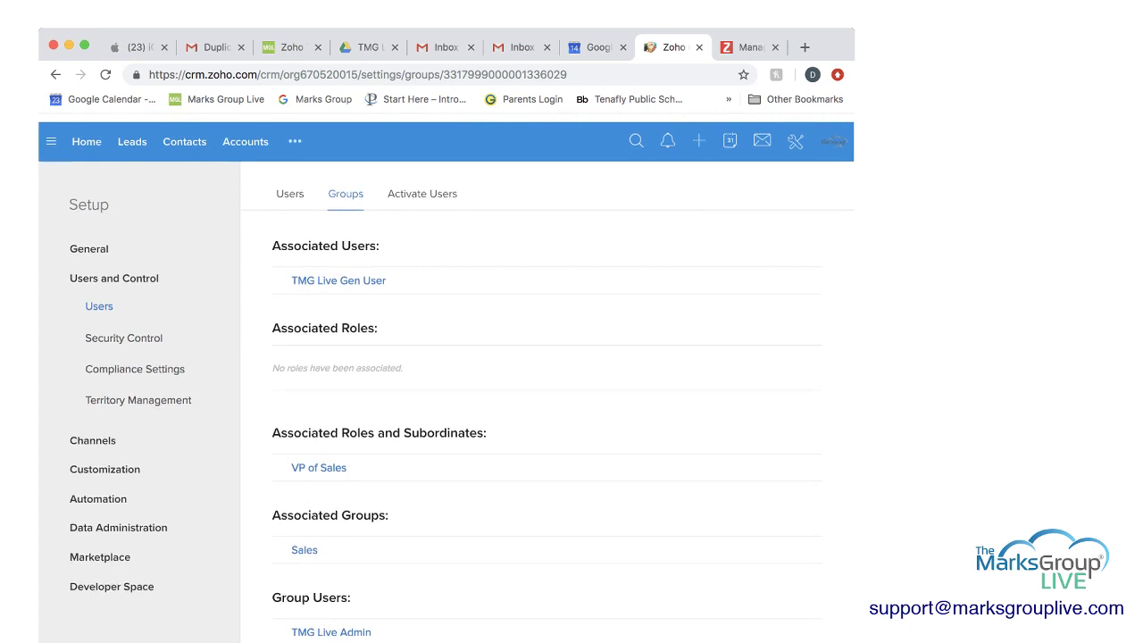
pyautogui.scroll(4, 547, 402)
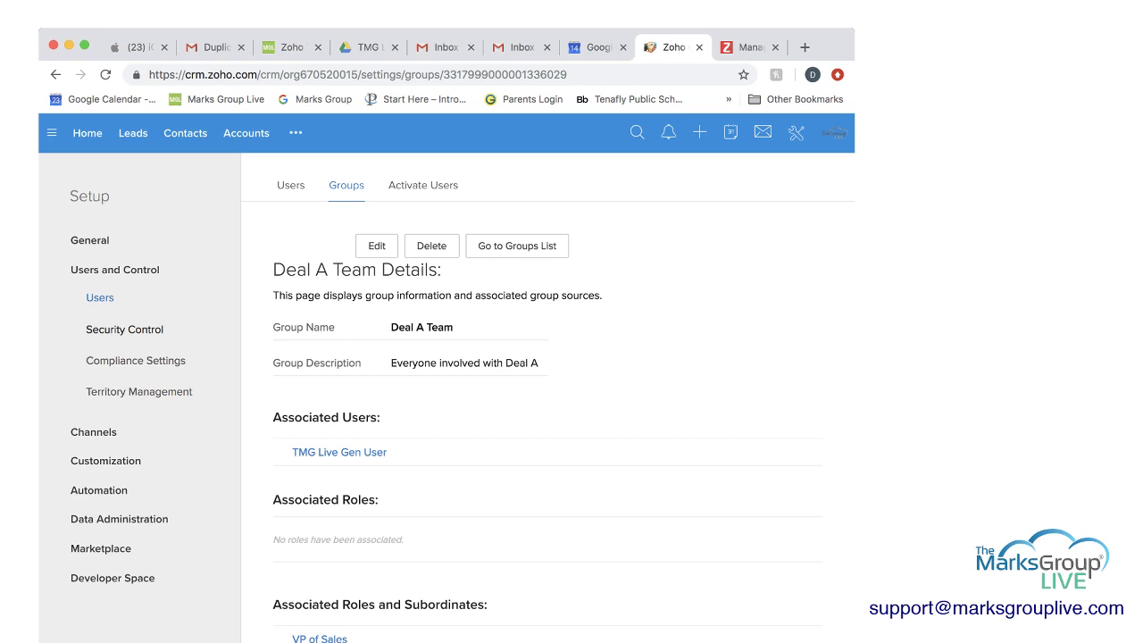
# Step: Open Security Control's Data Sharing Settings and scroll through the sharing rules for Leads and Accounts
pyautogui.click(124, 330)
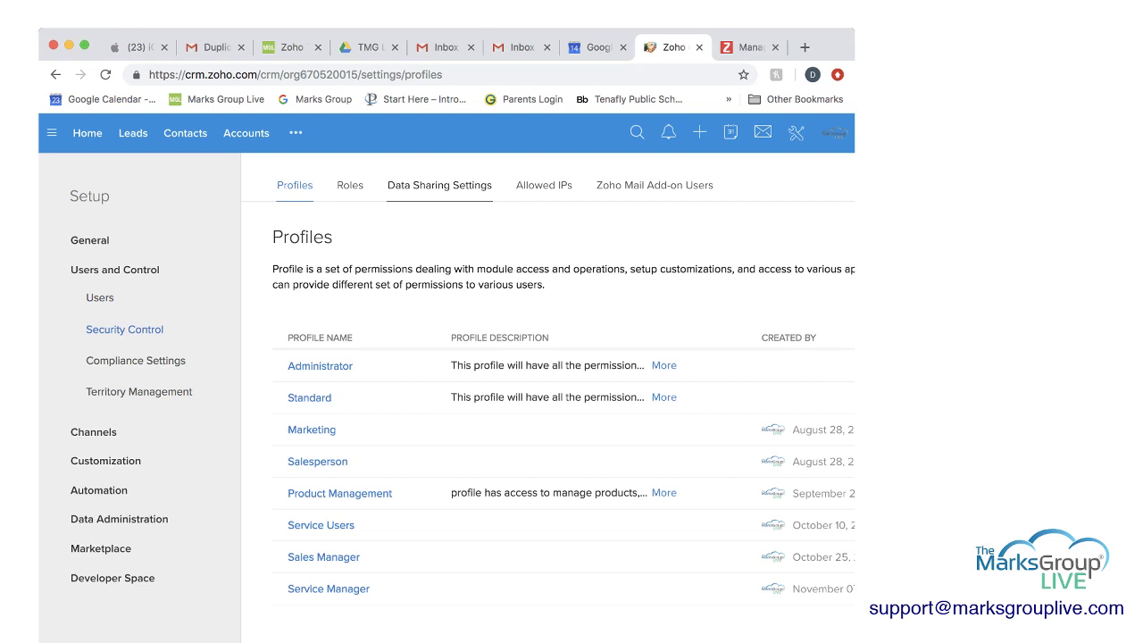
pyautogui.click(439, 185)
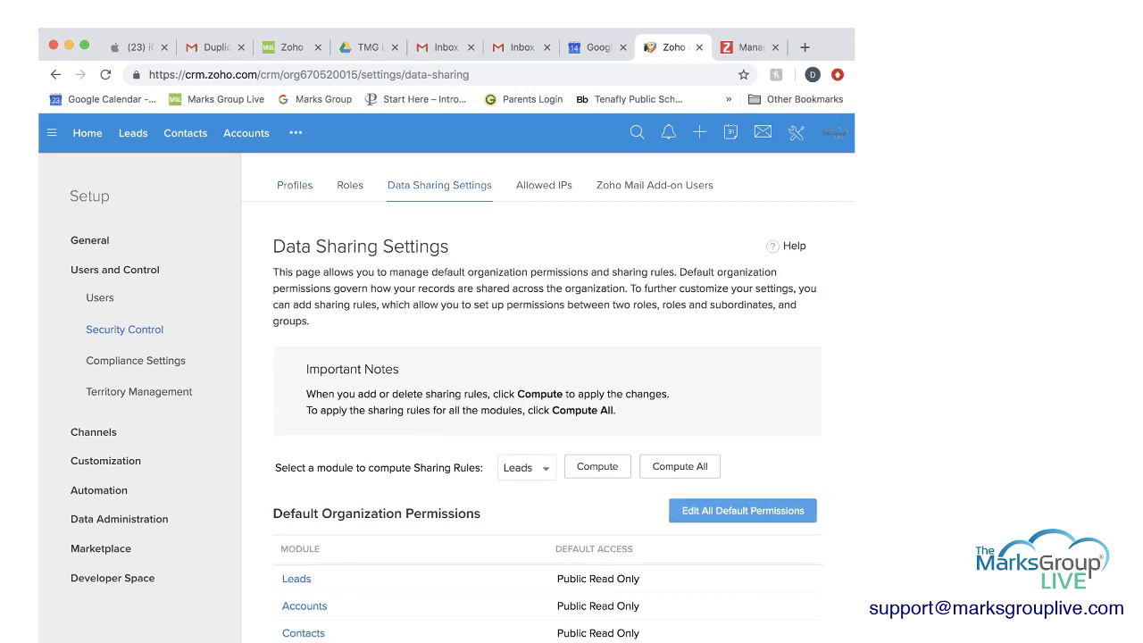
pyautogui.scroll(-10, 546, 401)
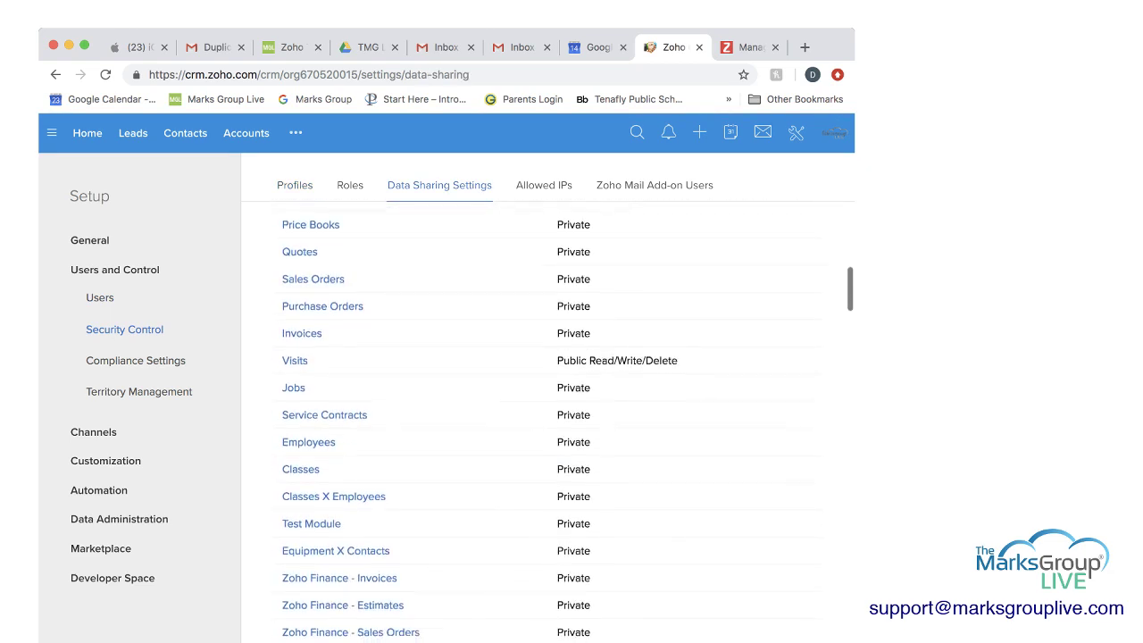
pyautogui.scroll(-1, 546, 429)
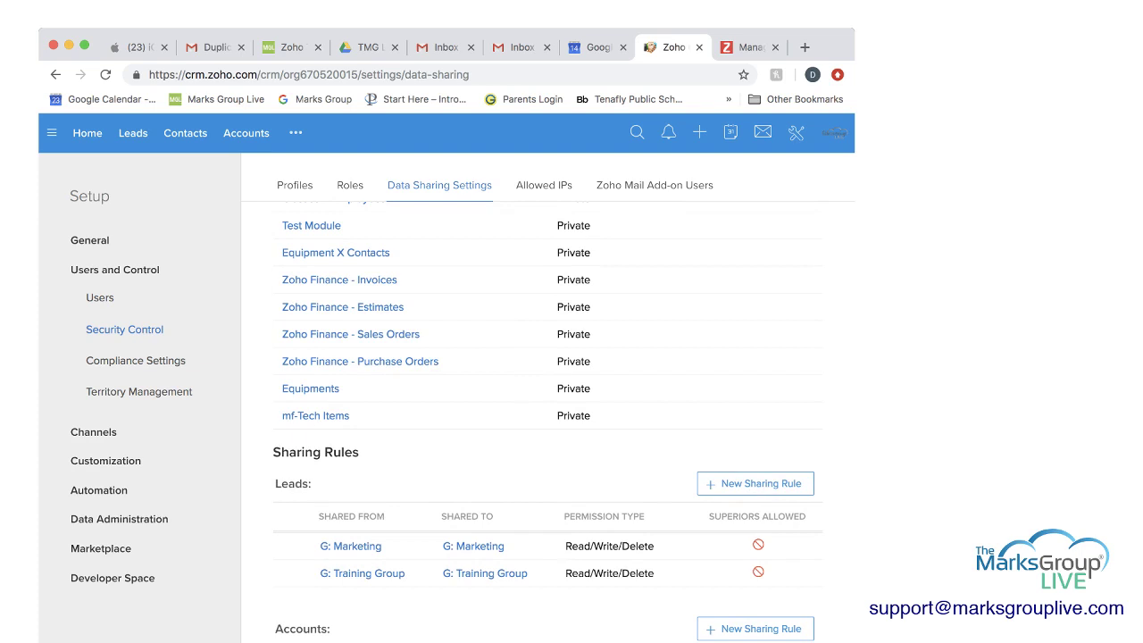
pyautogui.moveTo(287, 545)
pyautogui.scroll(-3, 546, 429)
pyautogui.scroll(-7, 546, 429)
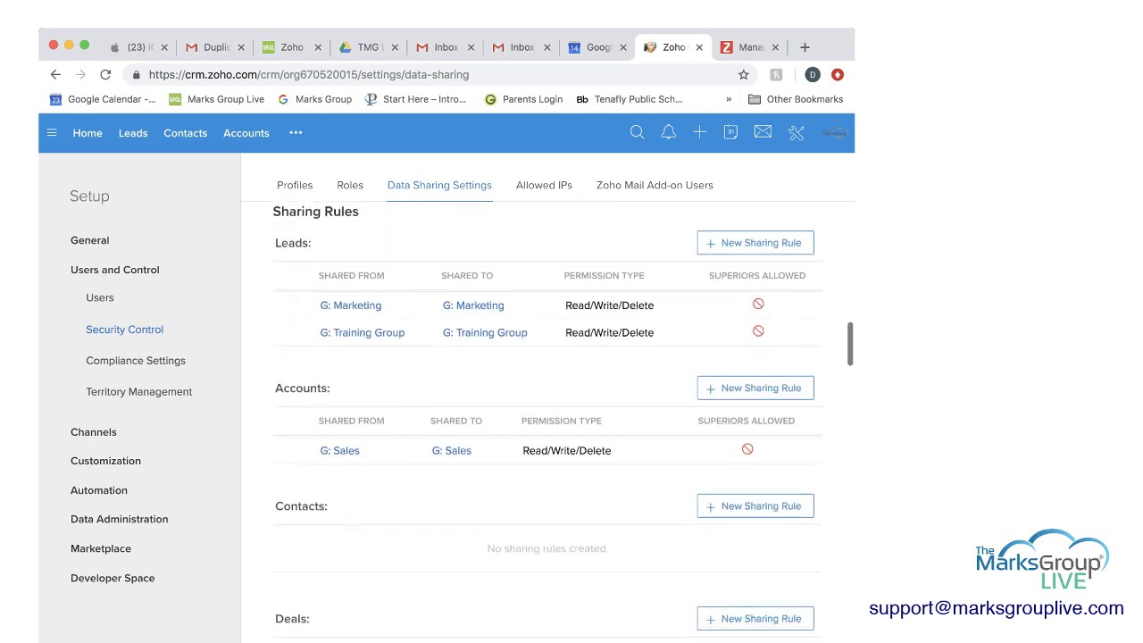
pyautogui.scroll(-2, 546, 428)
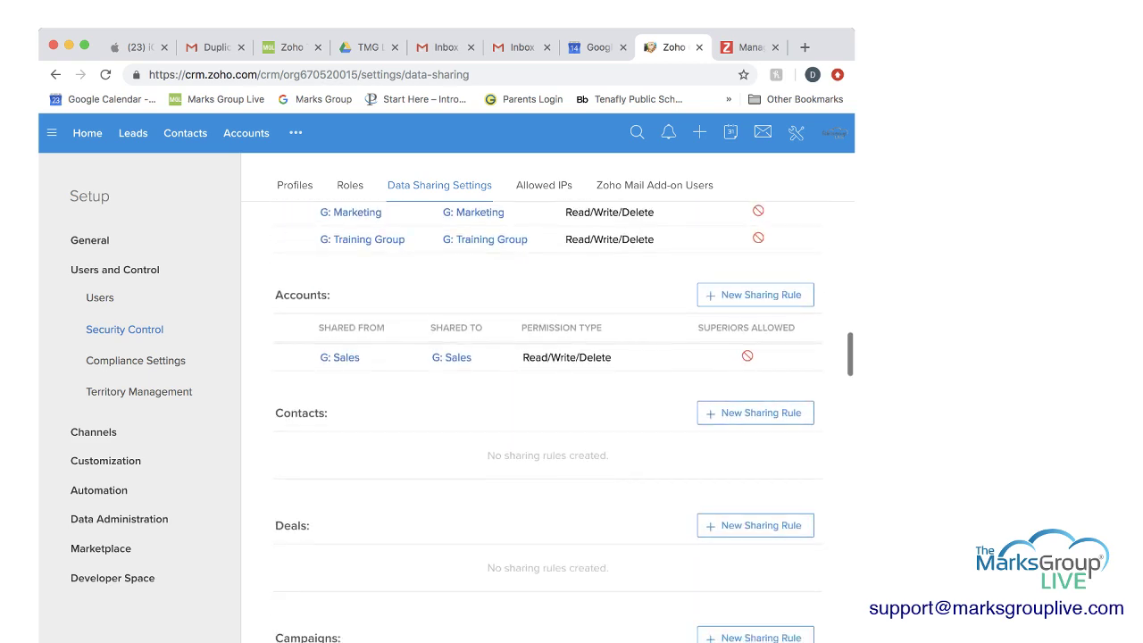
pyautogui.scroll(2, 546, 429)
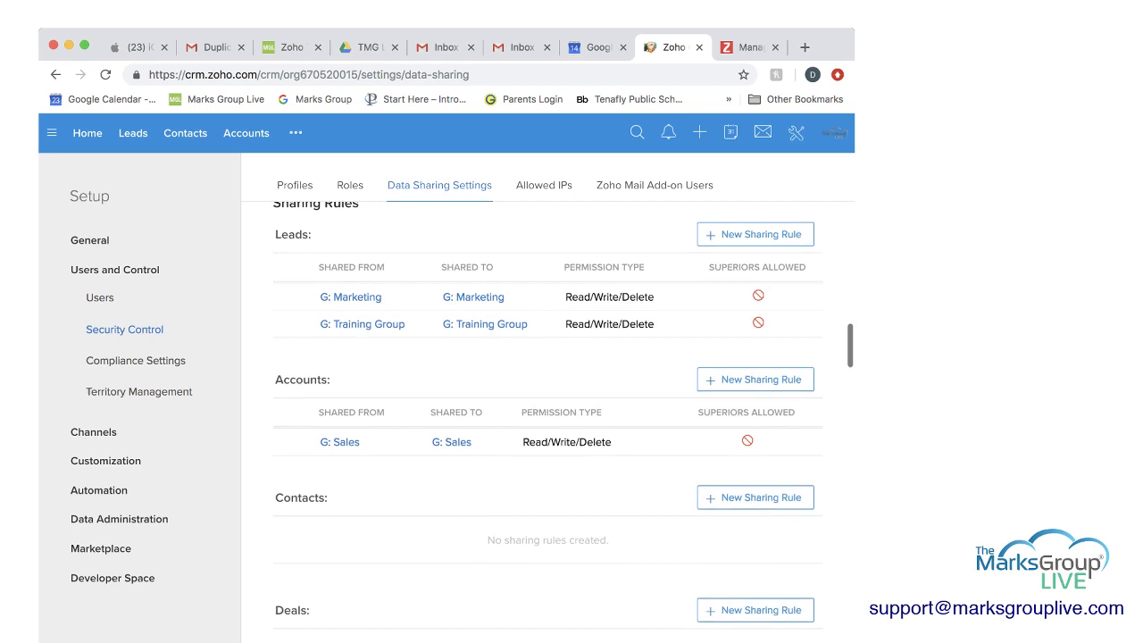
pyautogui.scroll(1, 546, 420)
pyautogui.scroll(1, 547, 419)
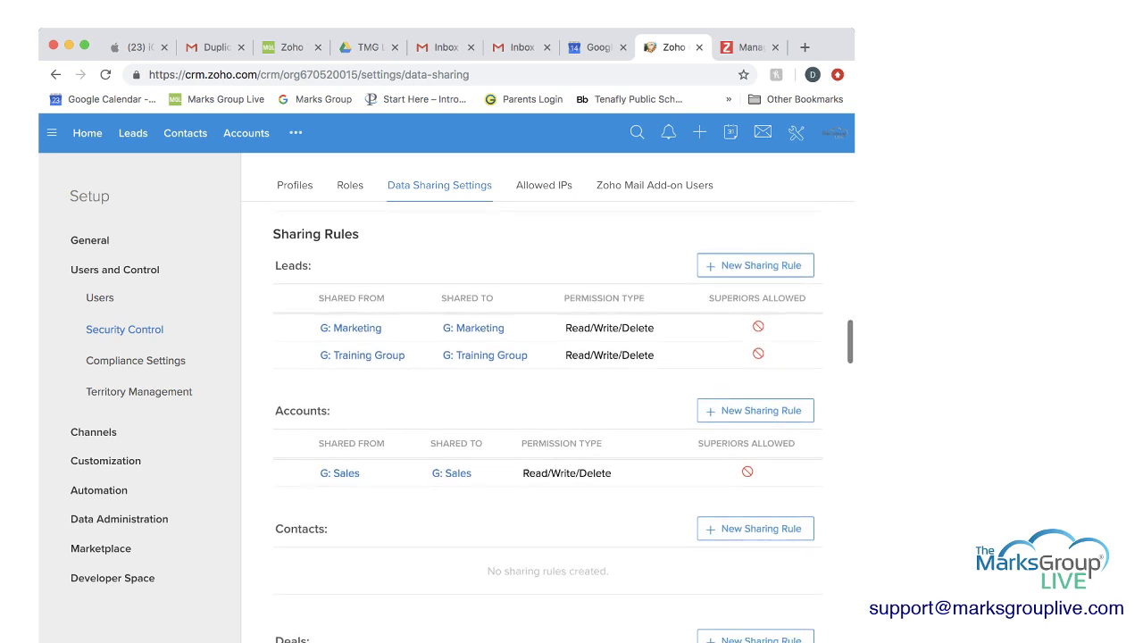
pyautogui.scroll(1, 546, 420)
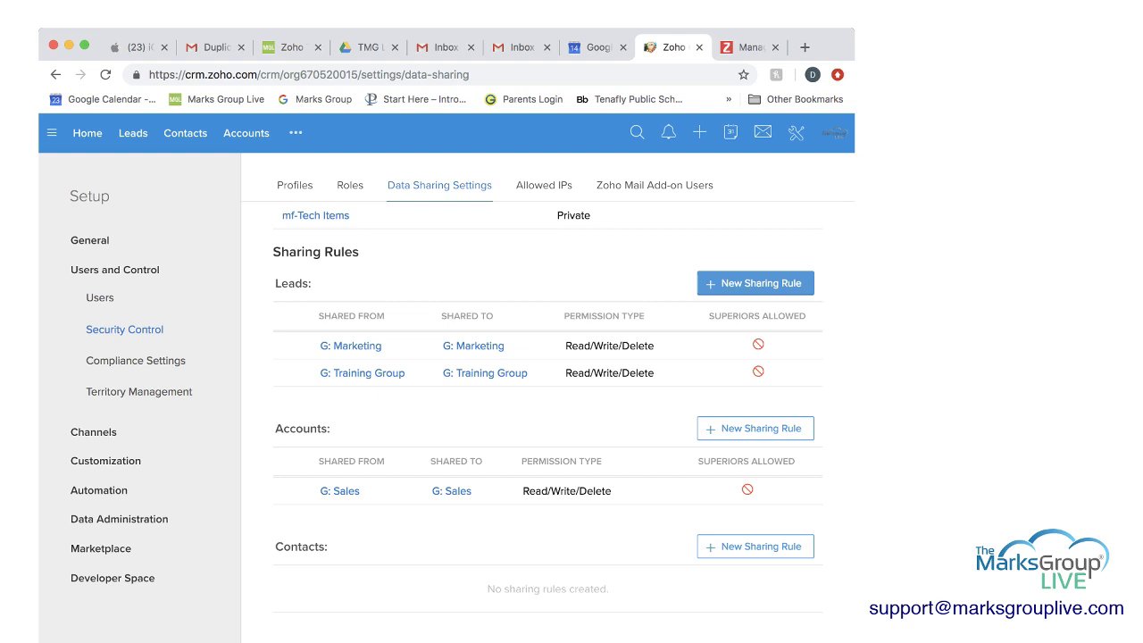
# Step: Create a Read-only Leads sharing rule, Shared From and Shared To both set to Deal A Team
pyautogui.click(755, 283)
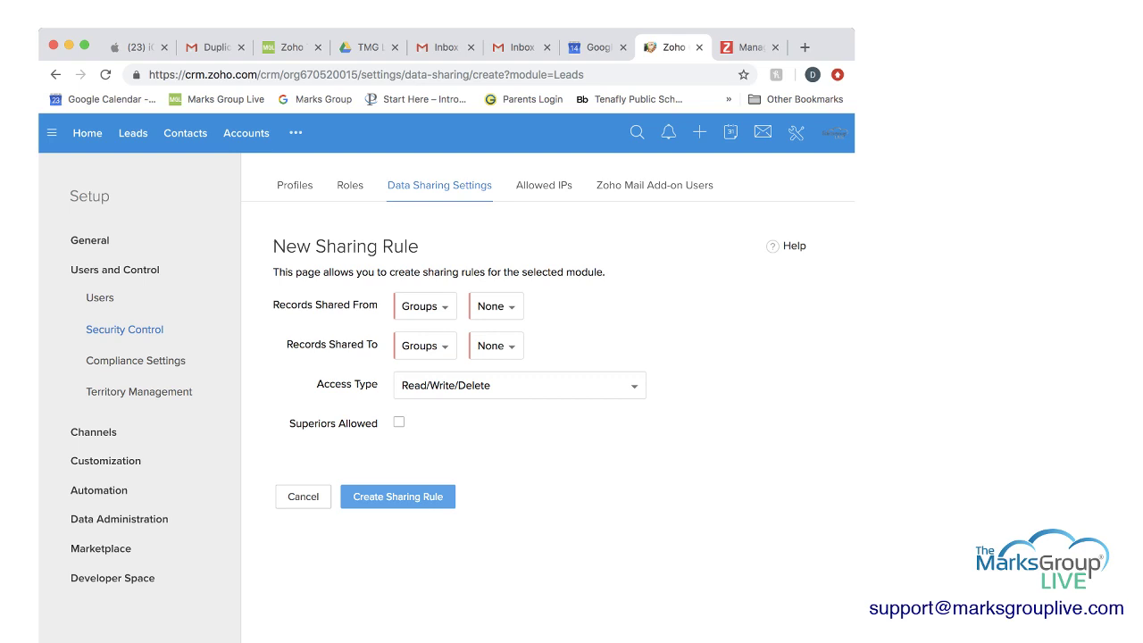
pyautogui.click(496, 306)
pyautogui.scroll(-1, 535, 402)
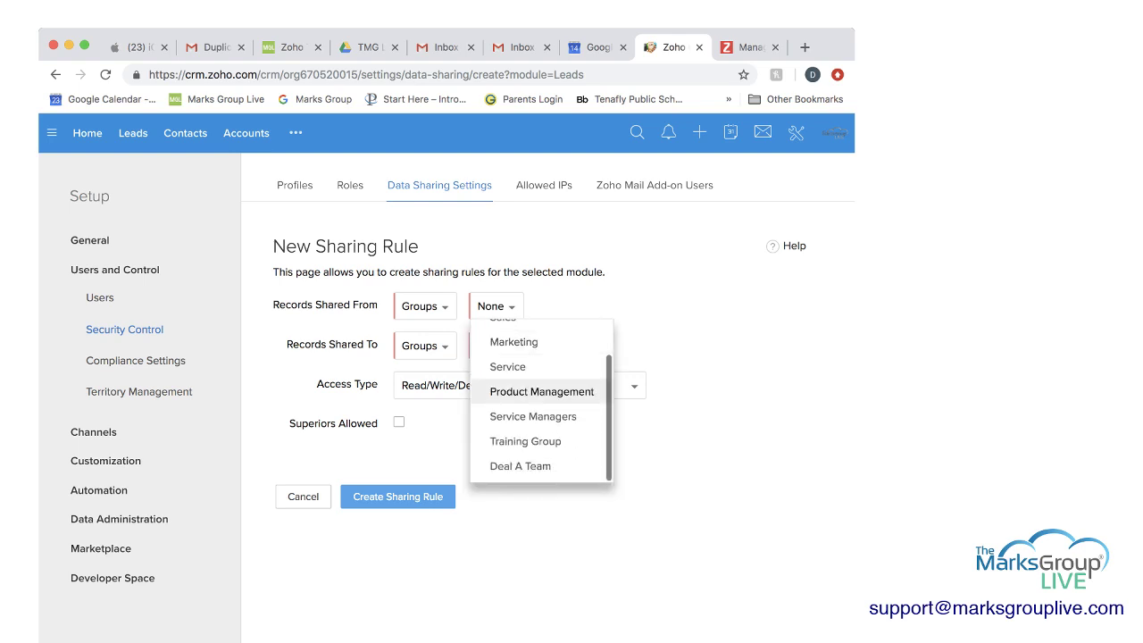
pyautogui.click(521, 466)
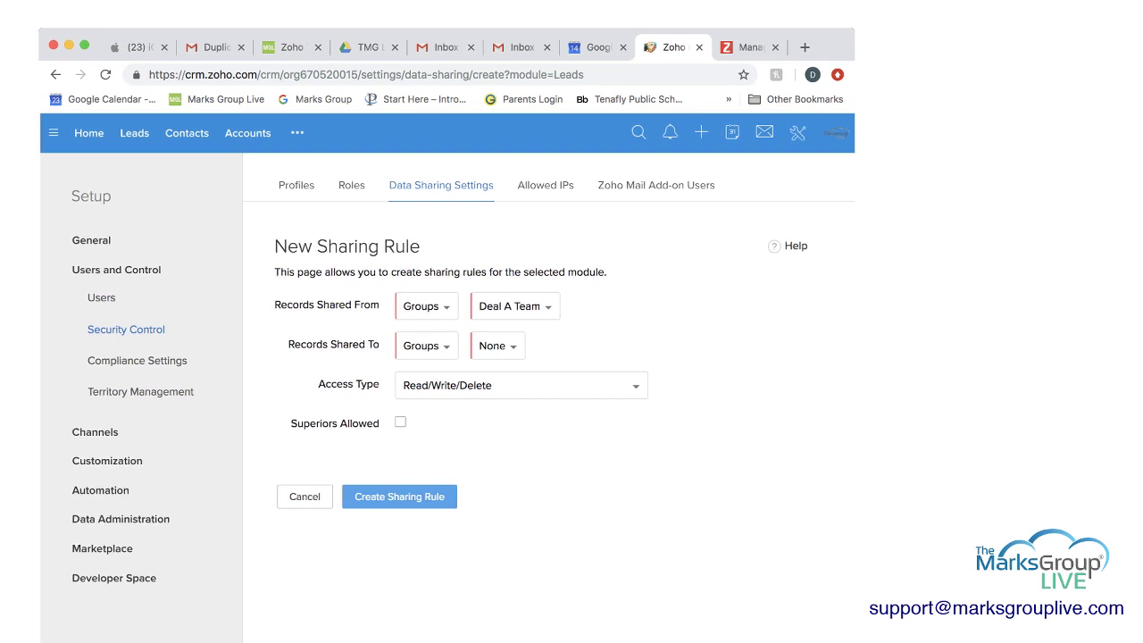
pyautogui.click(497, 345)
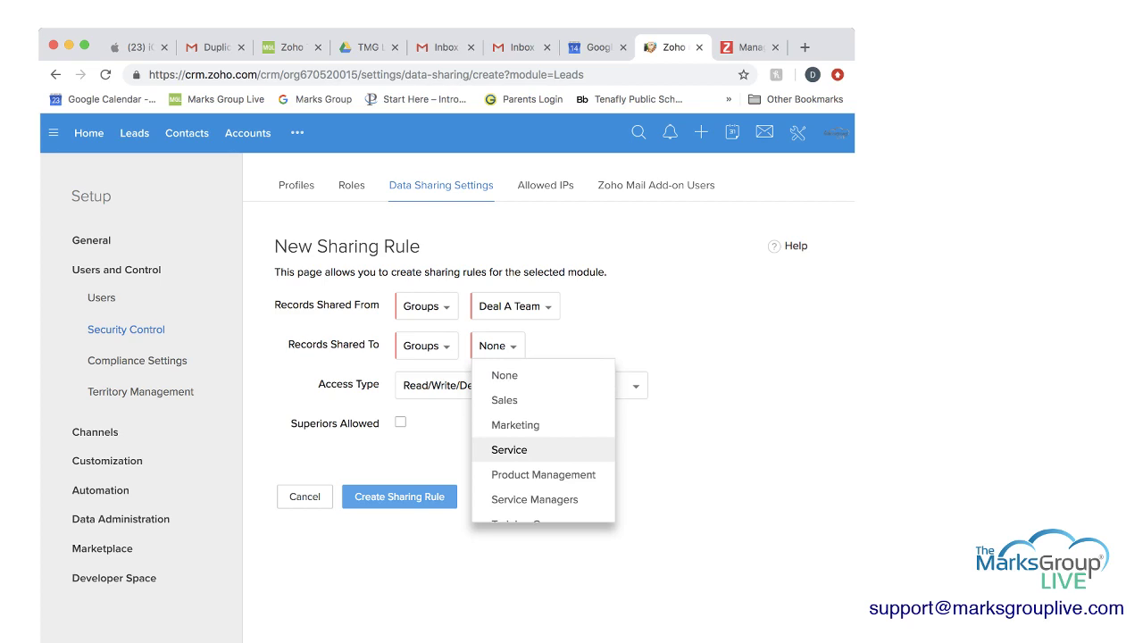
pyautogui.scroll(-2, 533, 455)
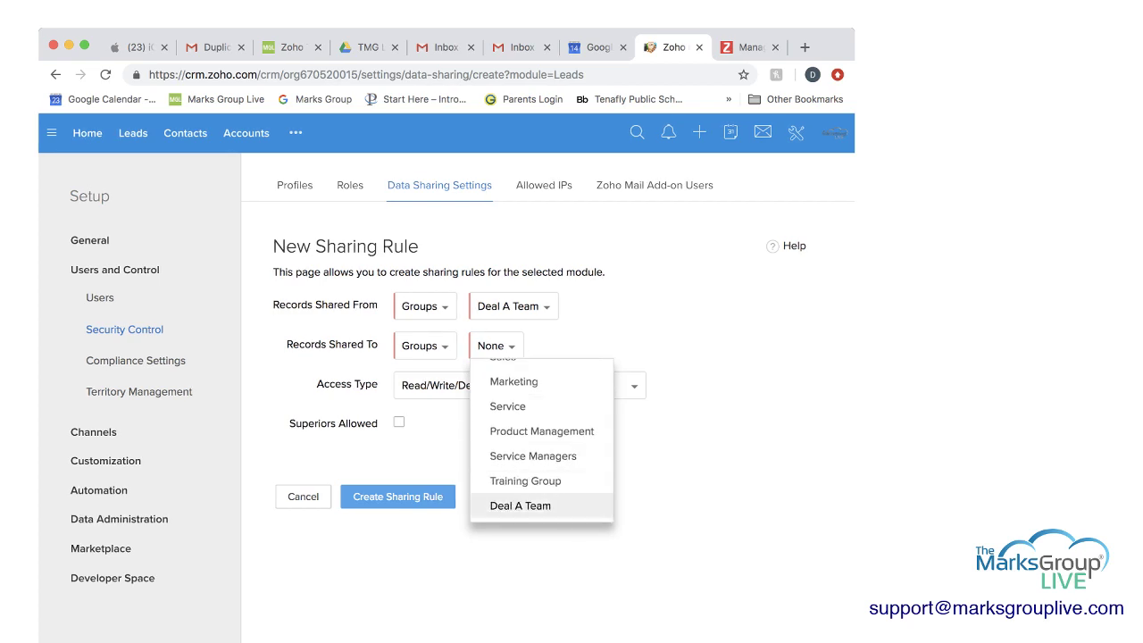
pyautogui.click(519, 505)
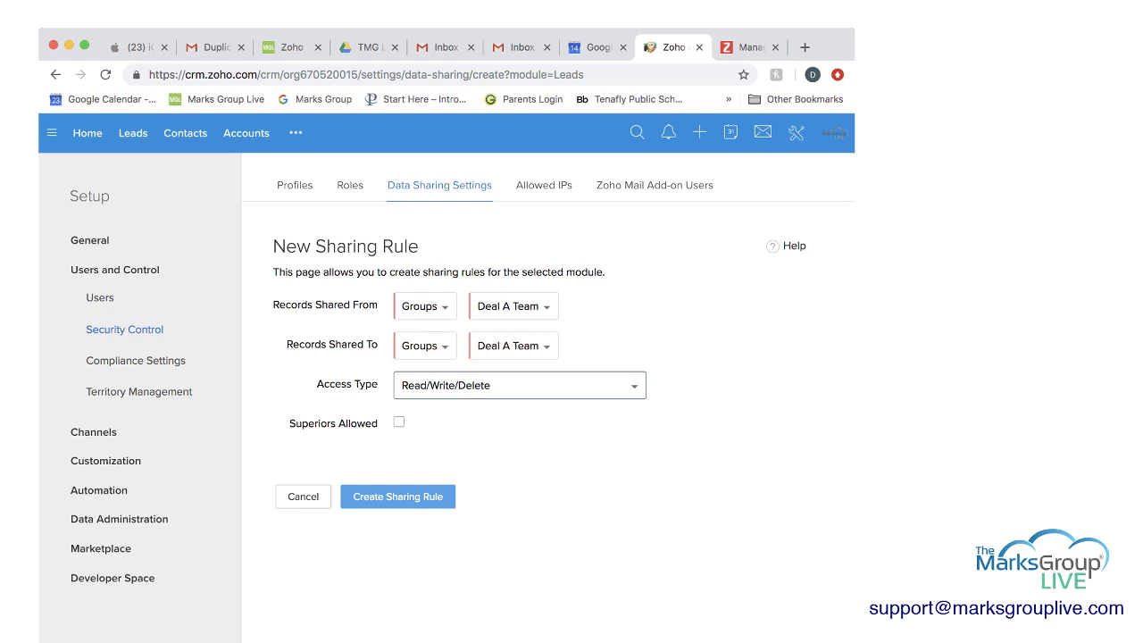
pyautogui.click(518, 385)
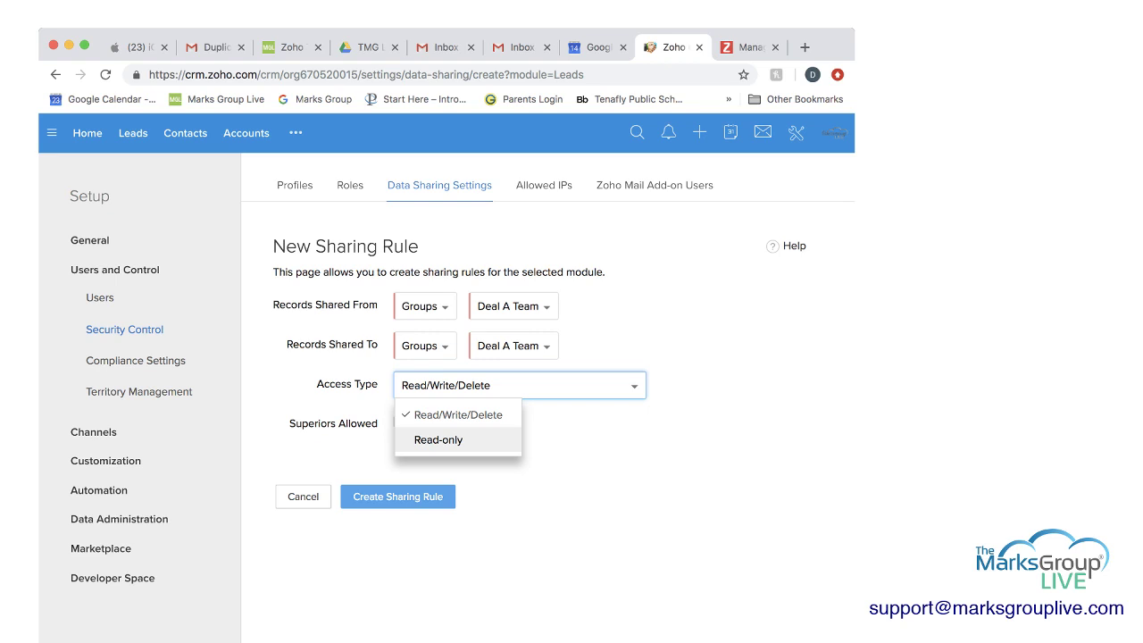
pyautogui.click(439, 440)
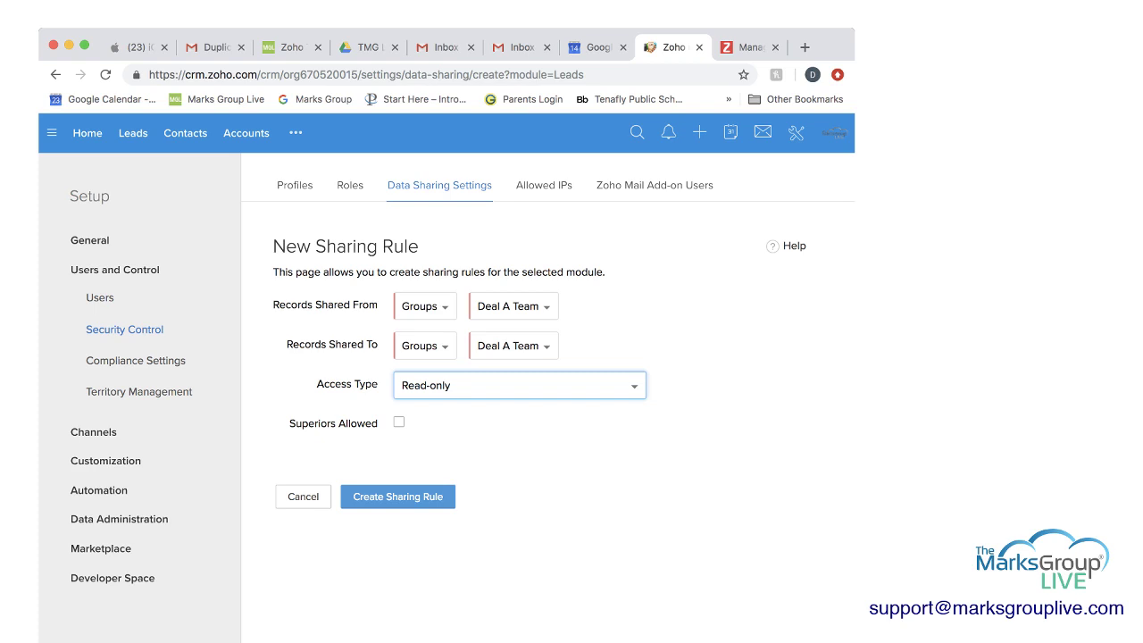
pyautogui.click(397, 497)
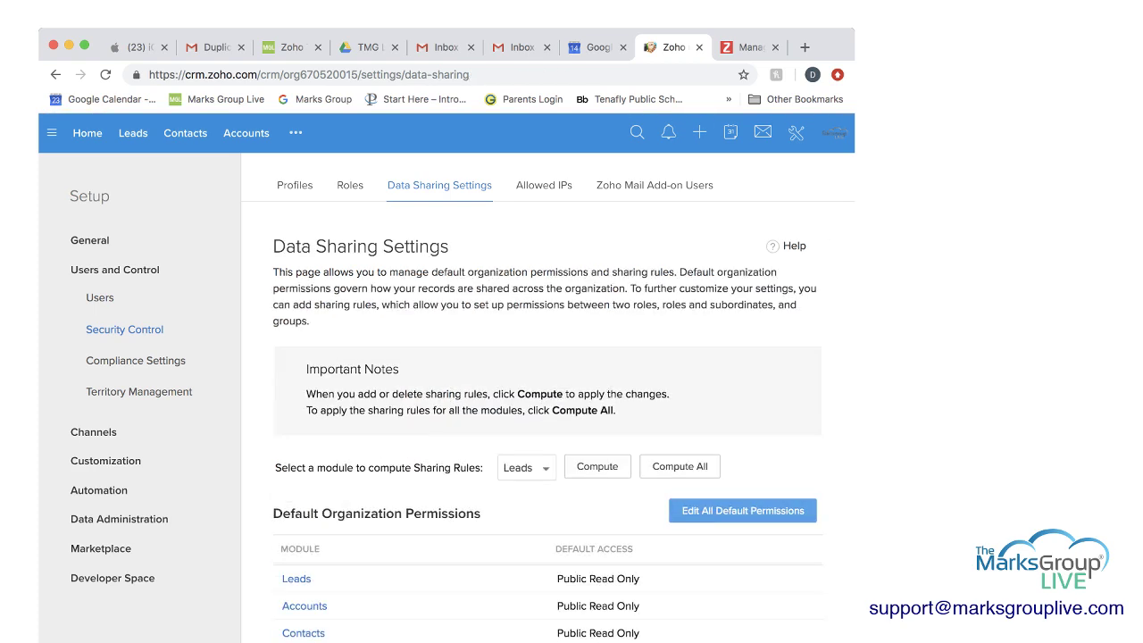
pyautogui.scroll(-12, 547, 498)
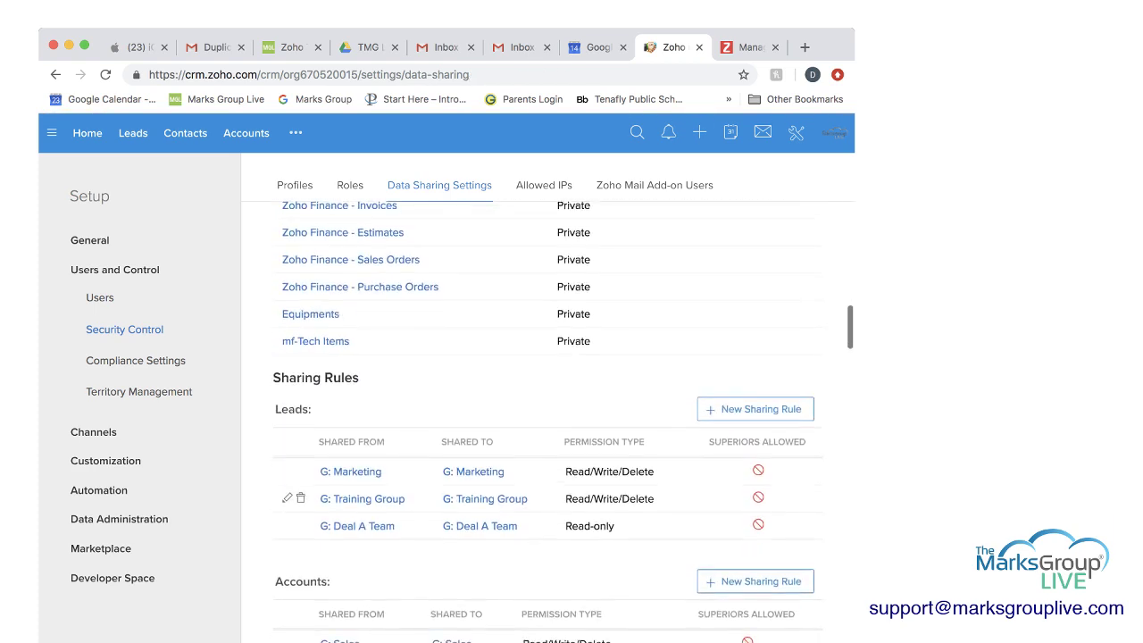
pyautogui.scroll(-2, 547, 498)
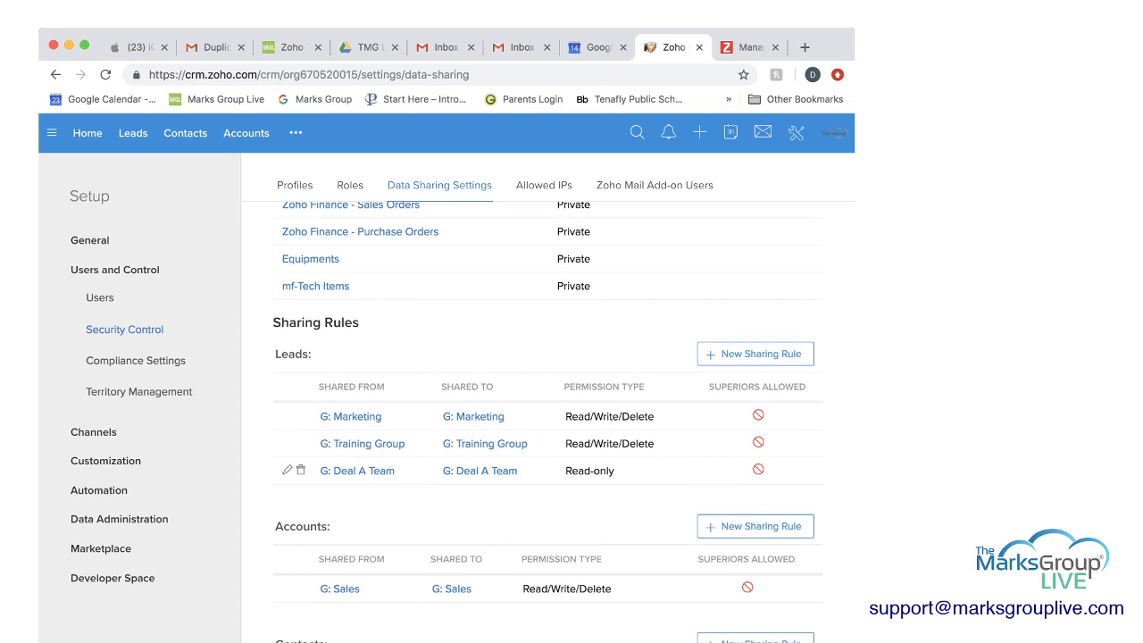